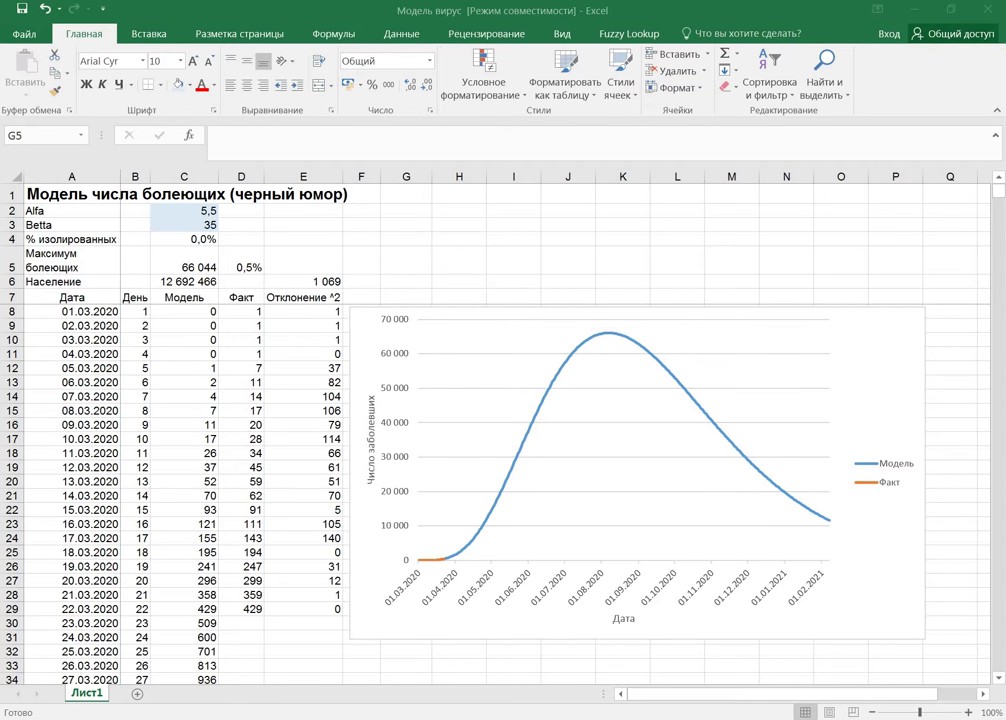
- Examine the model formula in C9 and the Alfa and Betta parameter labels in A2 and A3
click(406, 260)
click(184, 325)
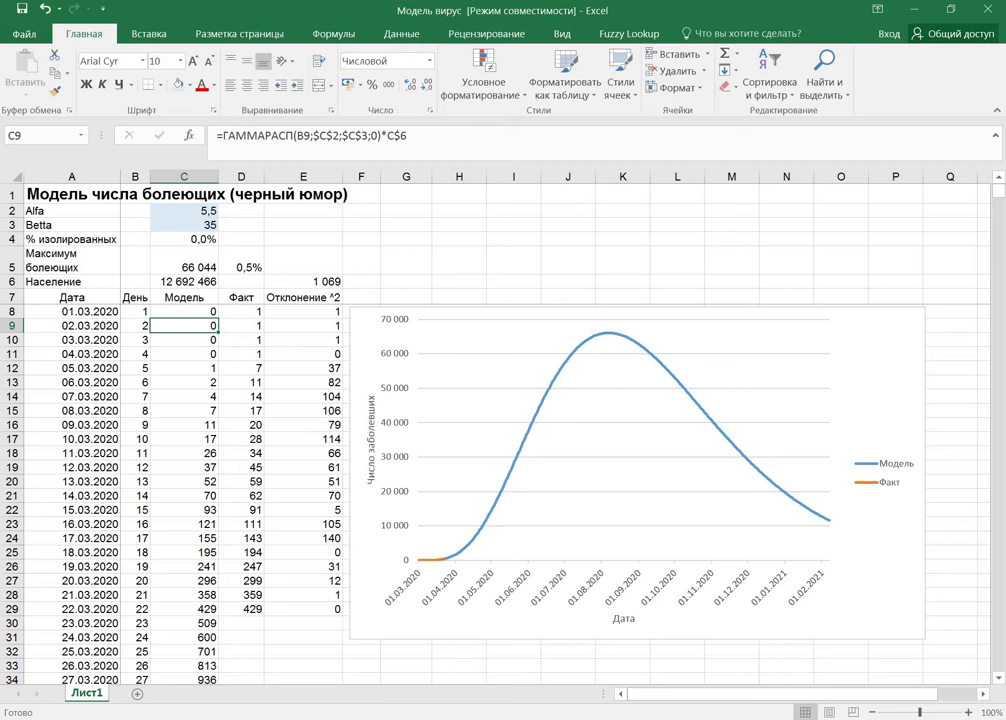
click(71, 210)
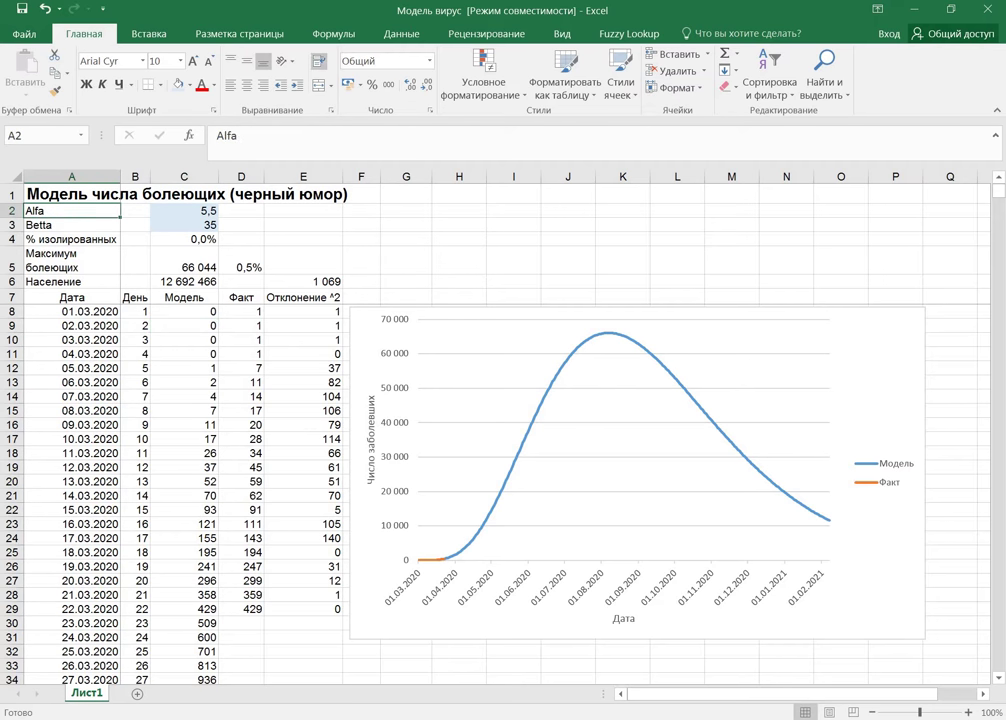
click(71, 225)
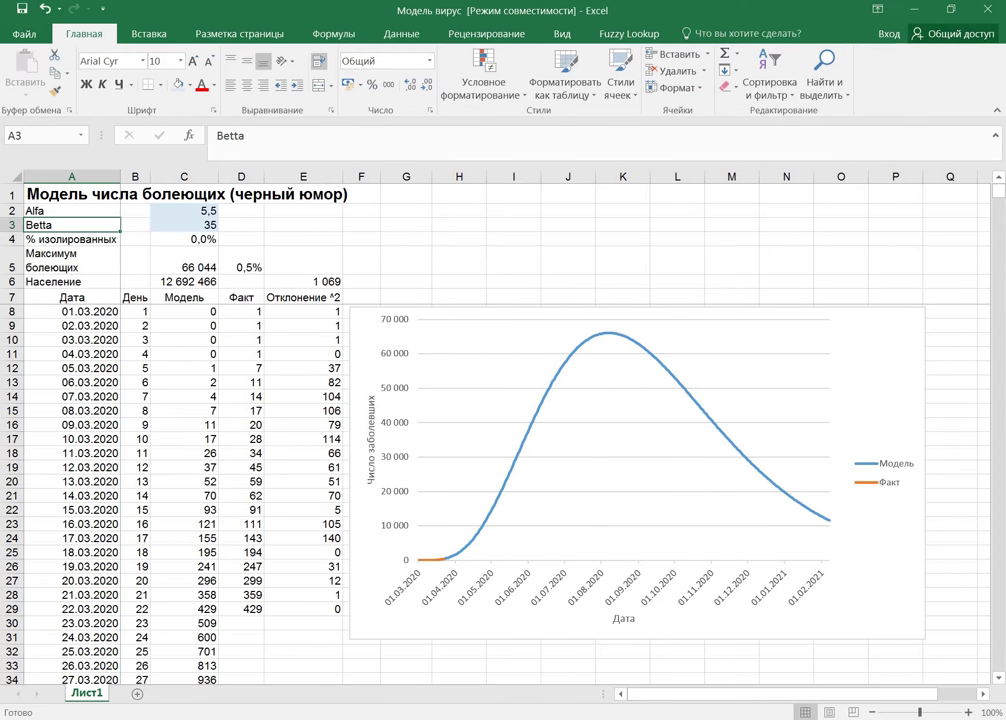
- Try an Alfa value of 1 in C2 to test its effect on the model curve, and undo the change
mouse_move(829, 520)
click(184, 211)
text(1)
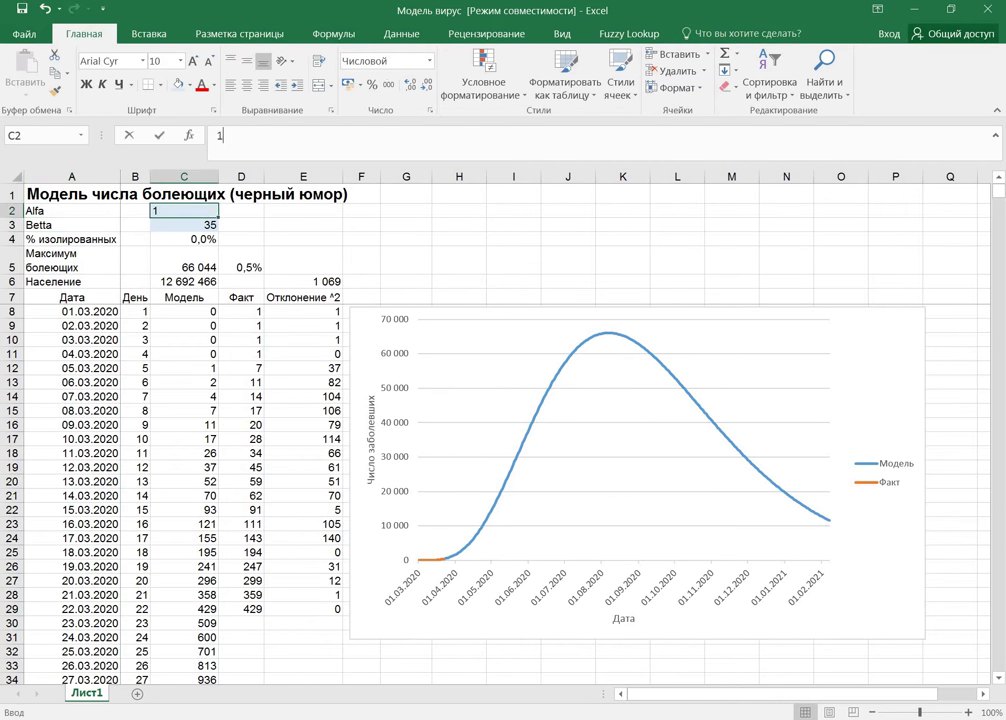
key(Return)
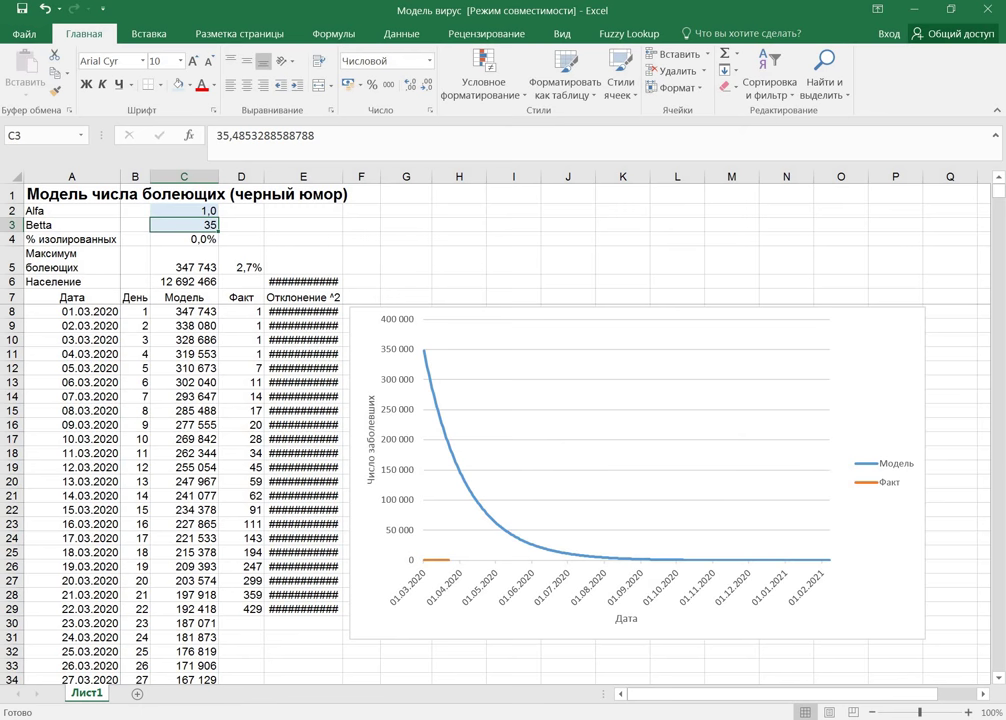
click(45, 9)
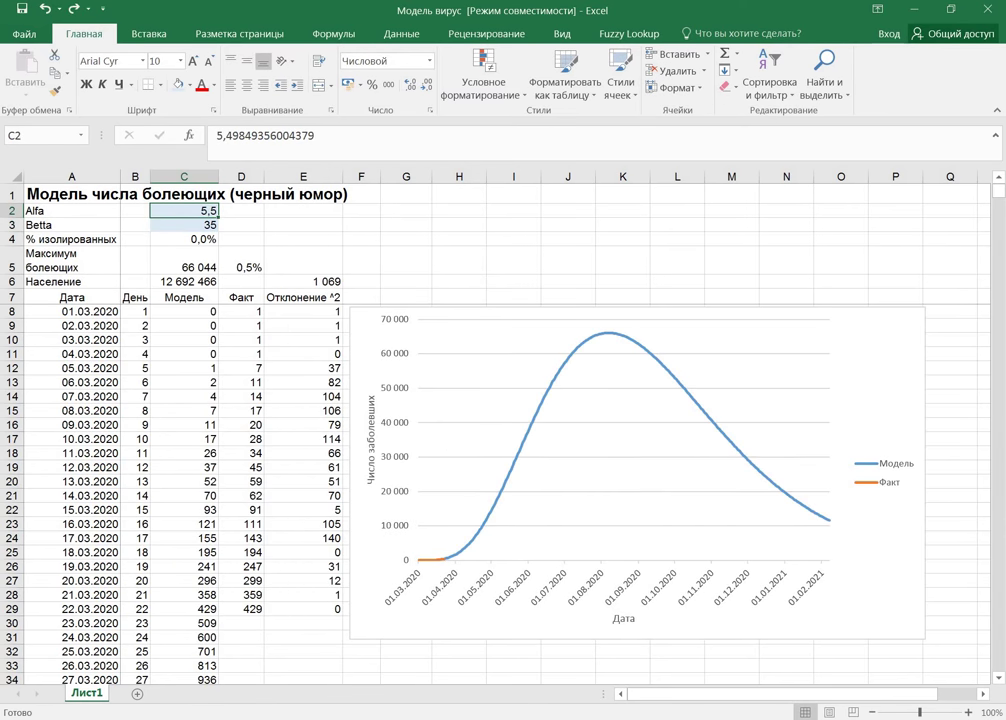
- Try a Betta value of 100 in C3 to test its effect on the model curve, and undo the change
click(184, 225)
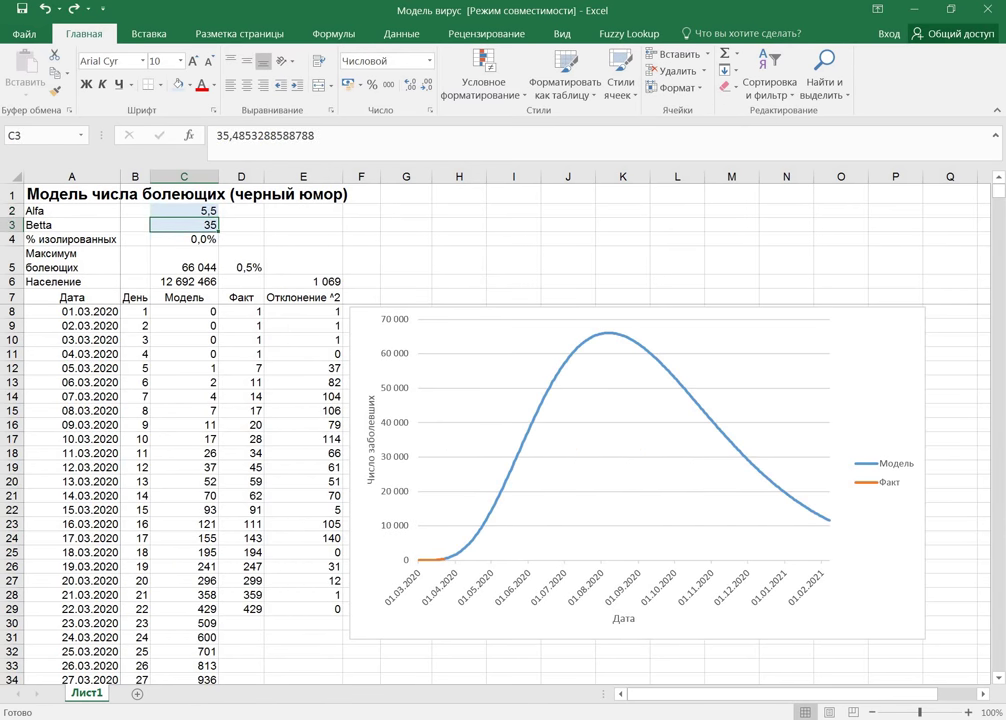
text(100)
key(Return)
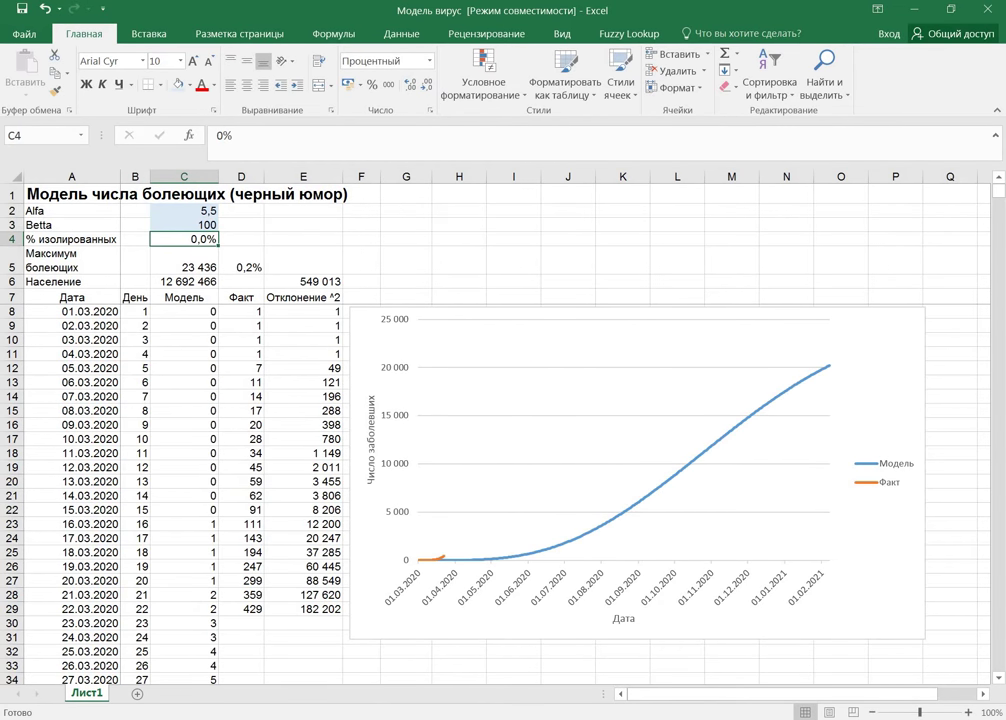
click(44, 9)
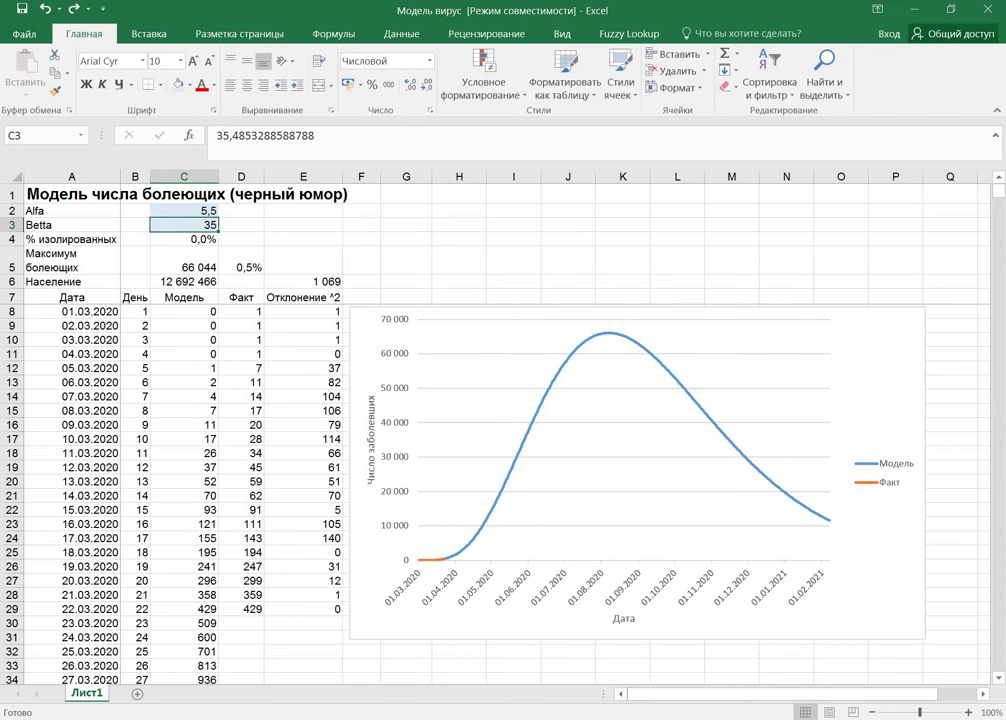
- Examine the actual case data in D7:D29 and the cell references of the gamma distribution formula in C8
drag(241, 297, 245, 612)
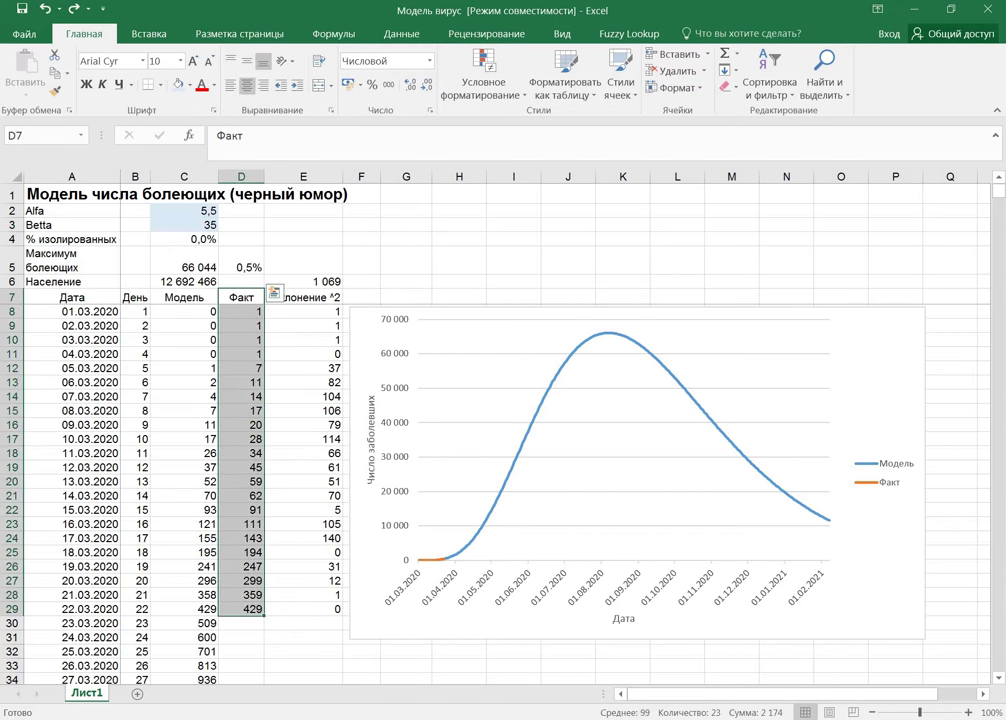
click(184, 311)
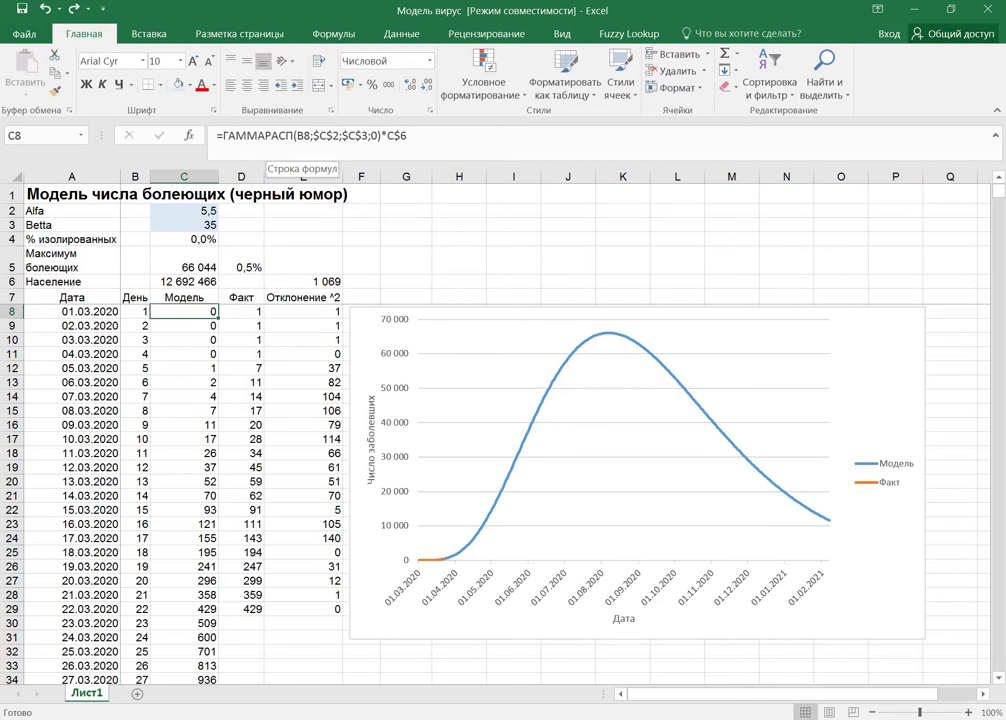
click(270, 135)
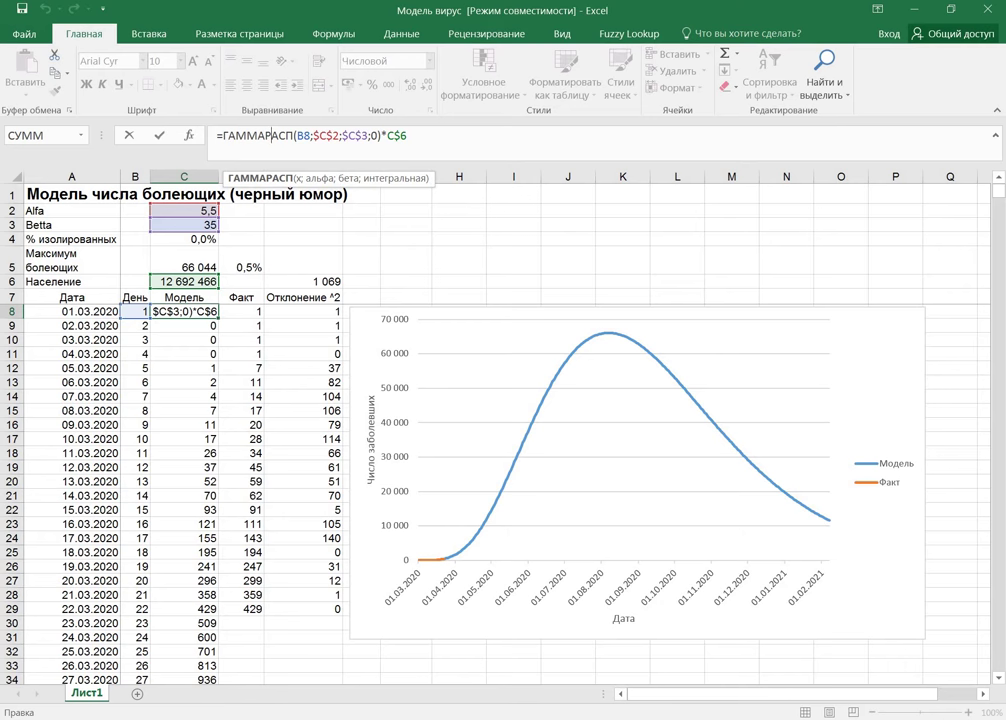
key(Return)
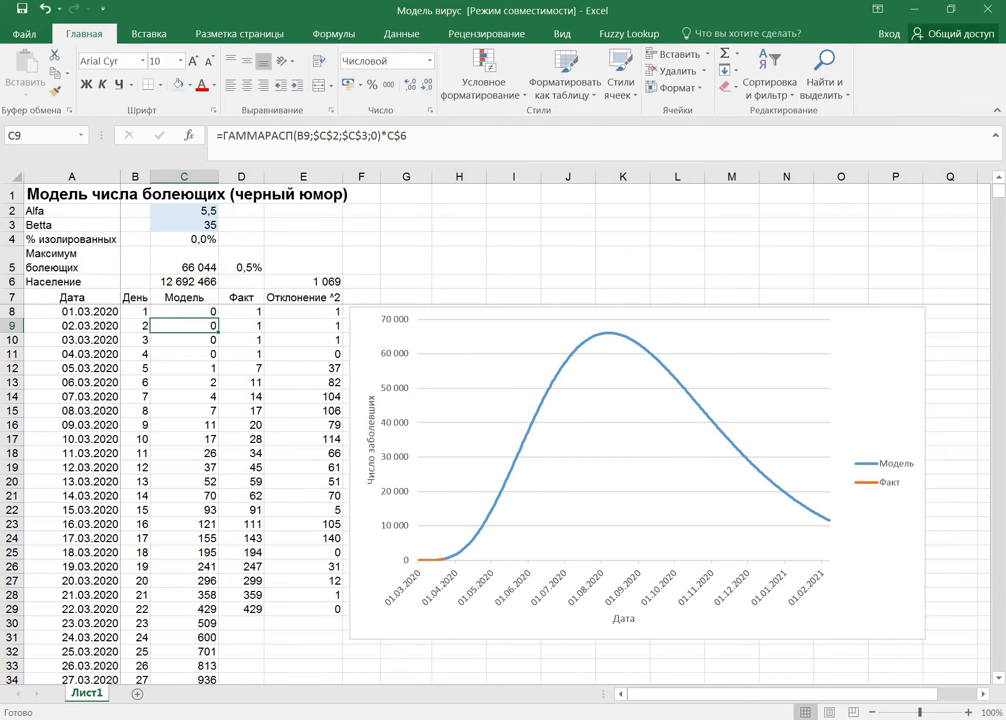
- Examine the squared deviation formula in E8 and the sum formula in E6 with their referenced cells
click(303, 325)
click(303, 311)
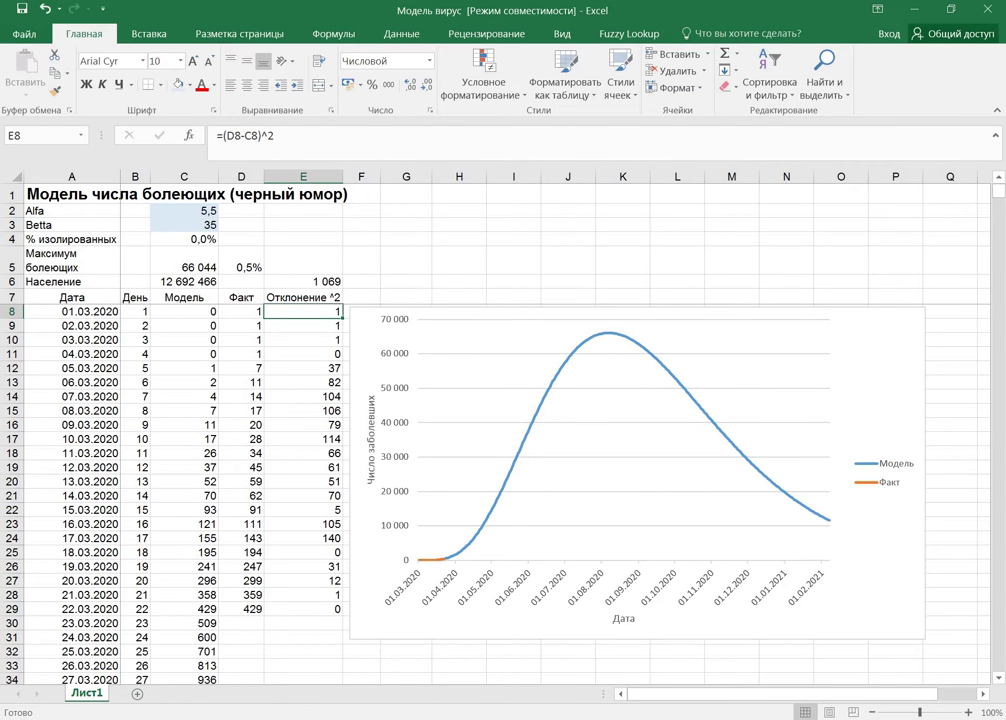
key(F2)
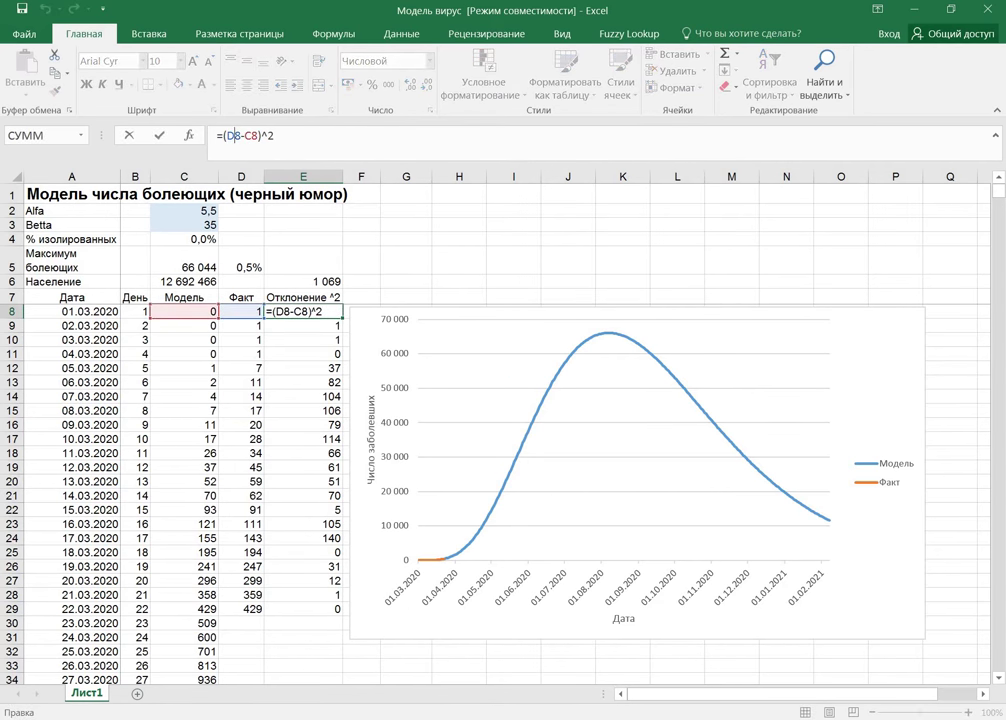
key(Return)
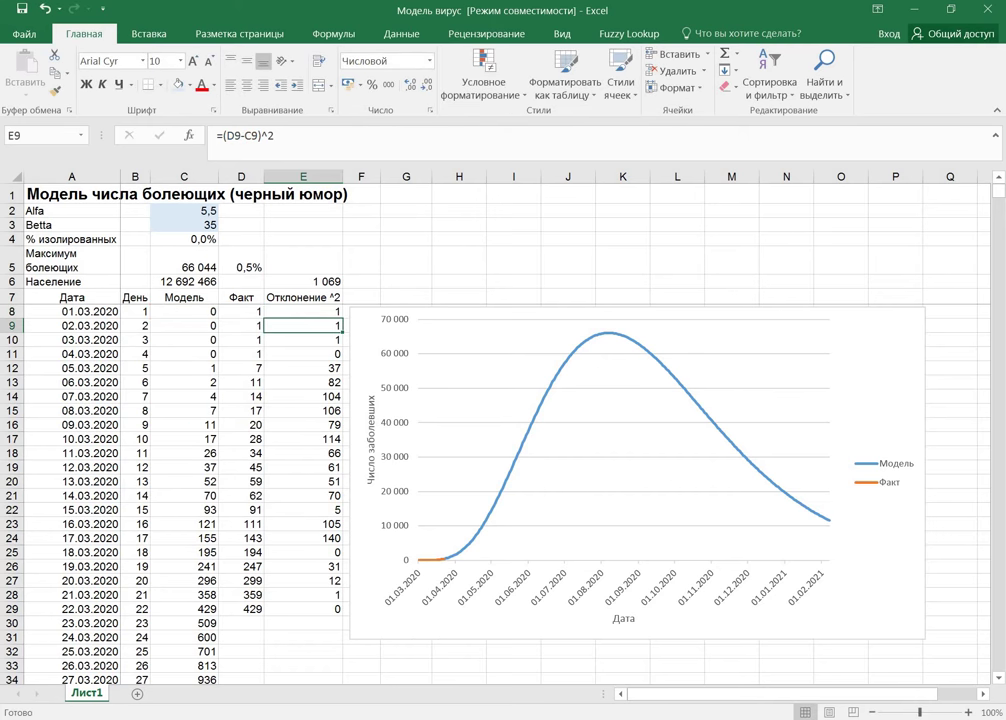
click(303, 281)
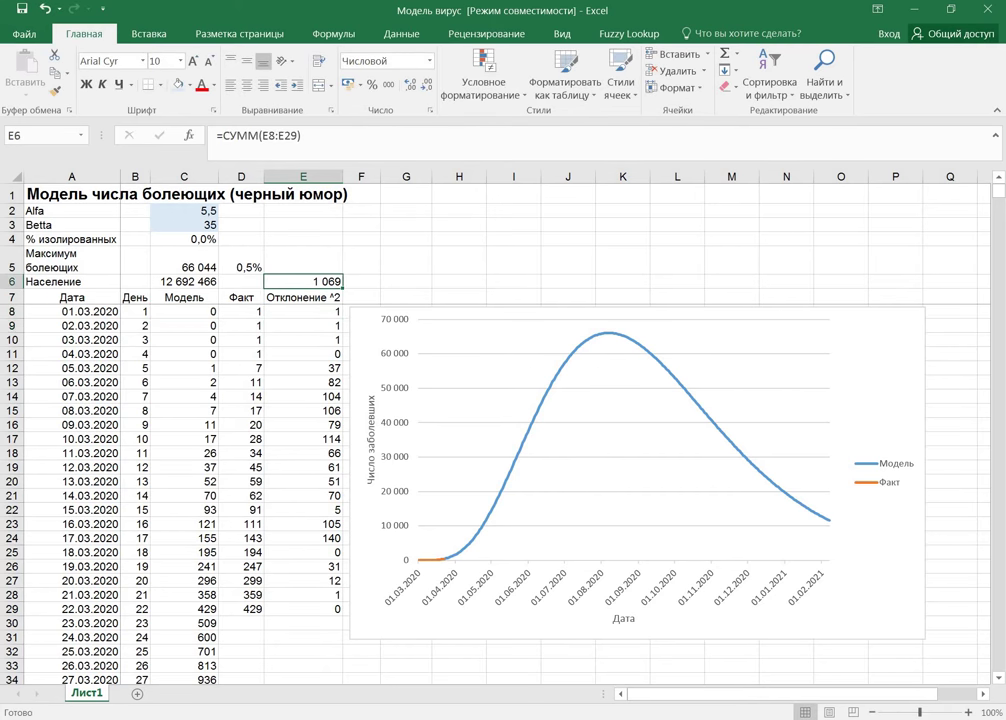
key(F2)
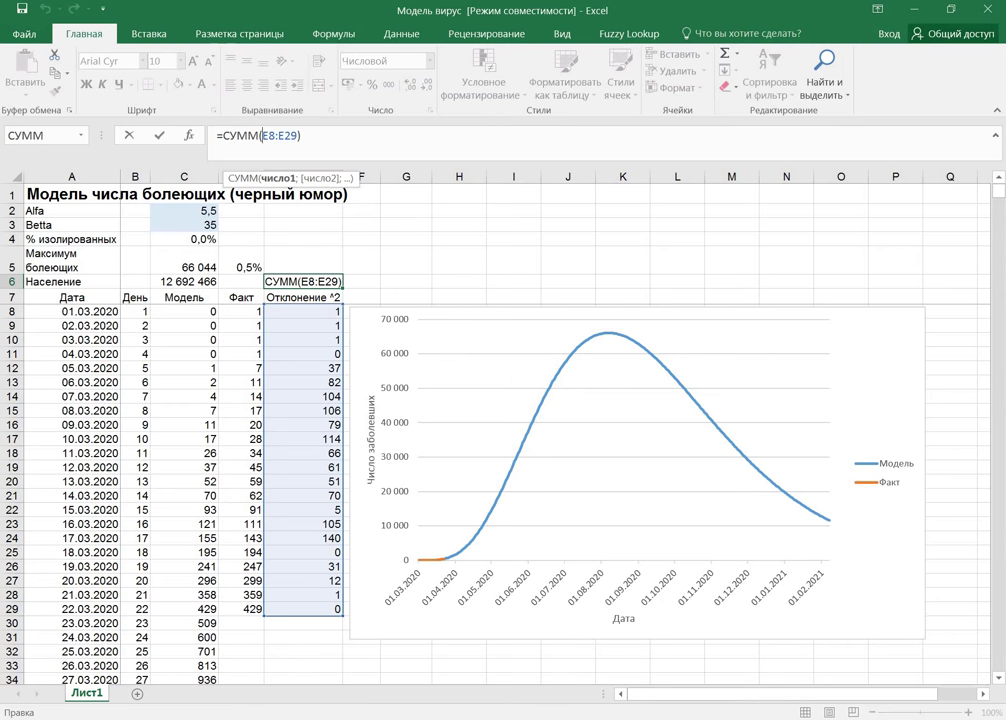
key(Return)
- Set both model parameters, Alfa in C2 and Betta in C3, to 1
click(184, 210)
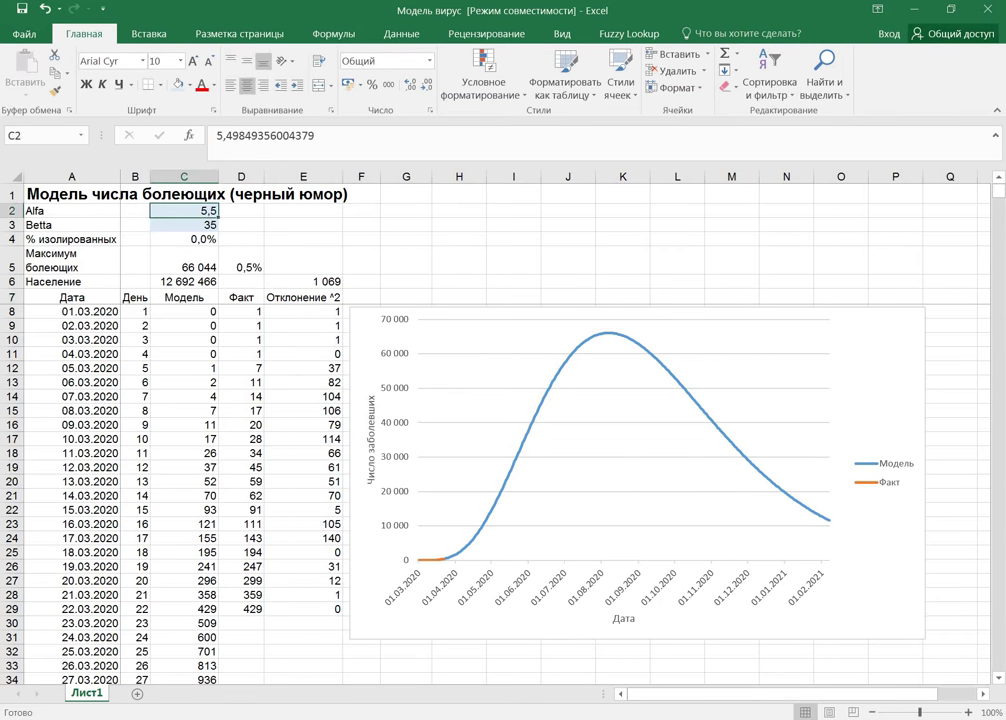
text(1)
key(Return)
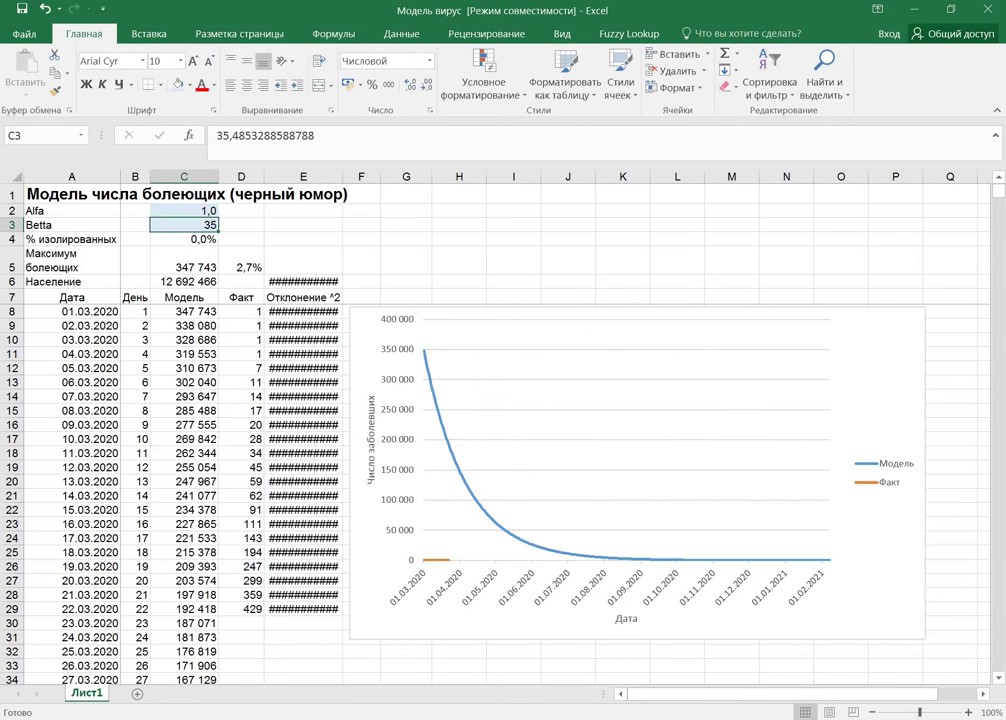
text(1)
key(Return)
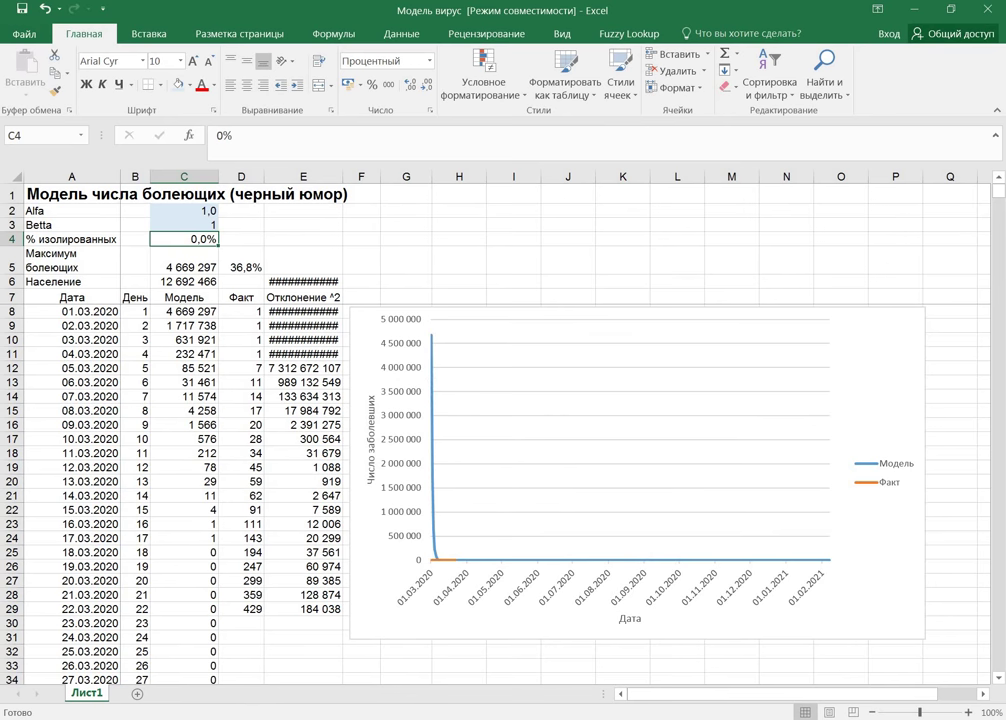
- Open Solver and choose the total of squared deviations in E6 as the objective cell
click(303, 281)
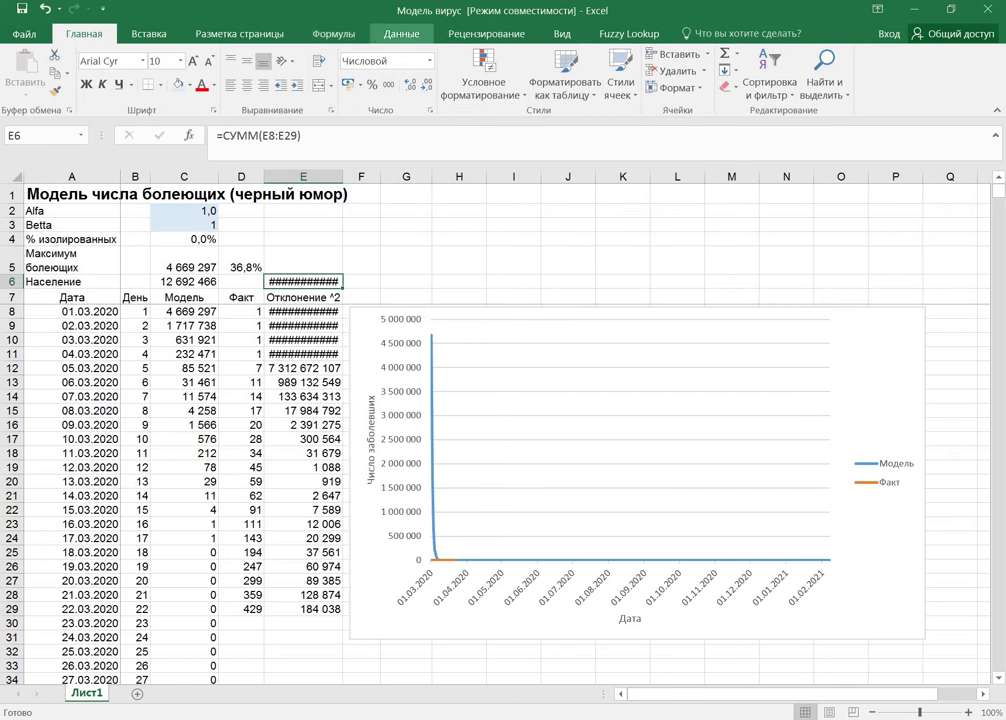
click(149, 33)
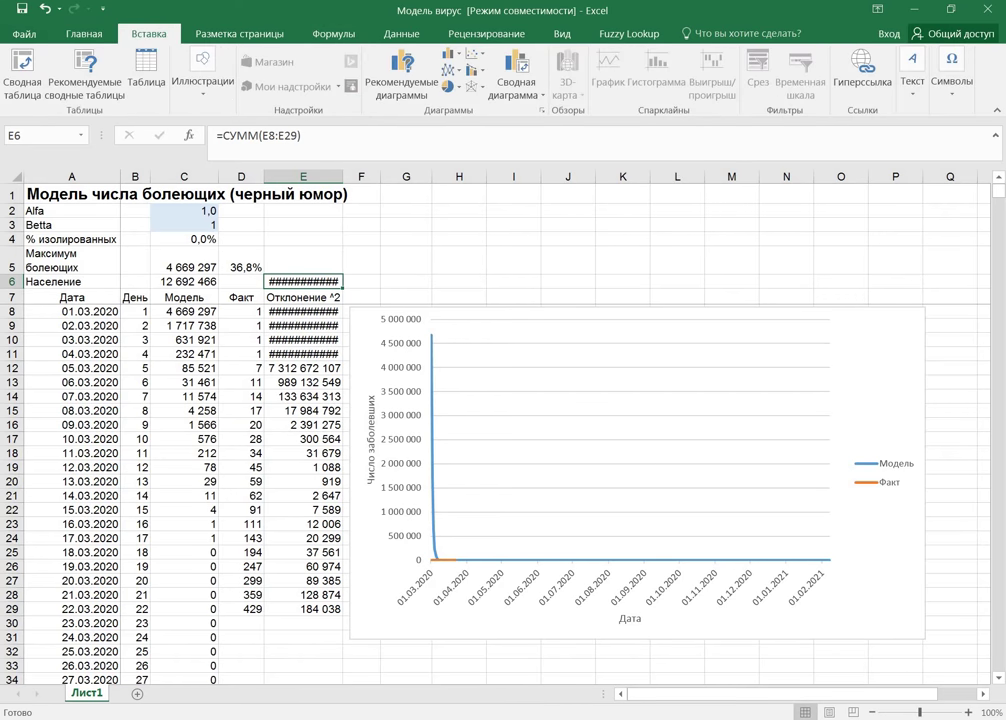
click(239, 33)
click(333, 33)
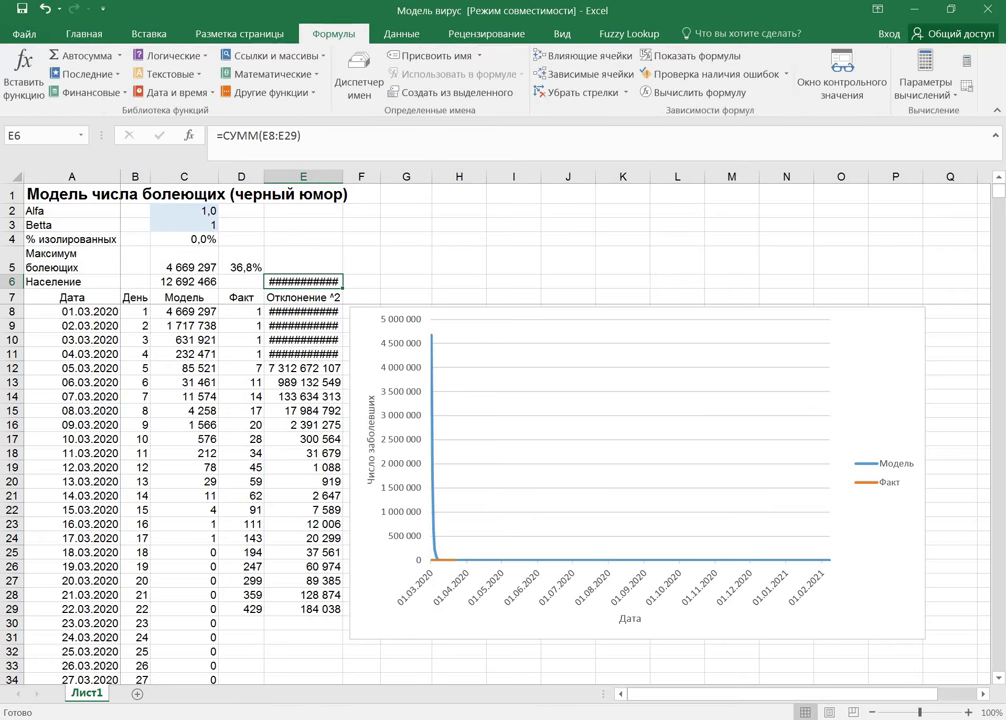
click(401, 33)
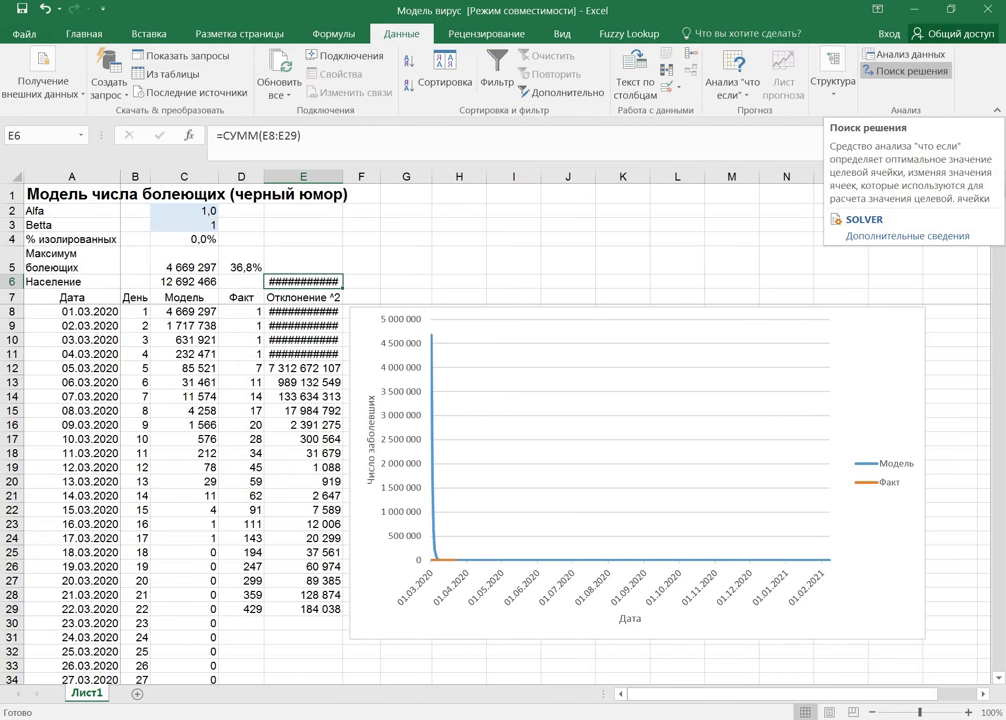
click(905, 71)
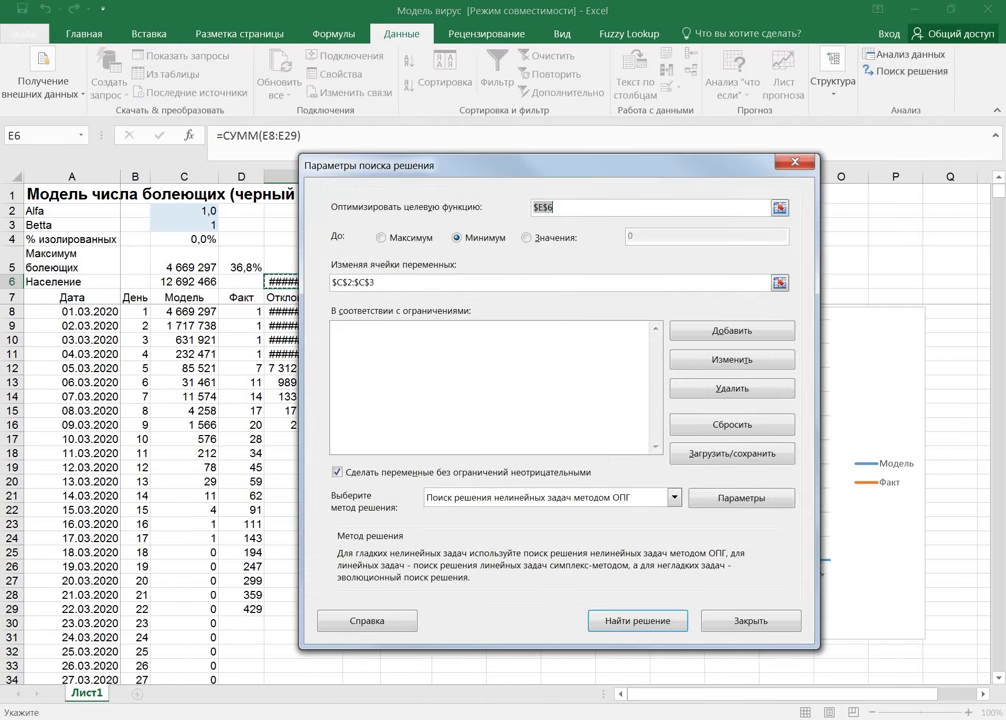
click(779, 207)
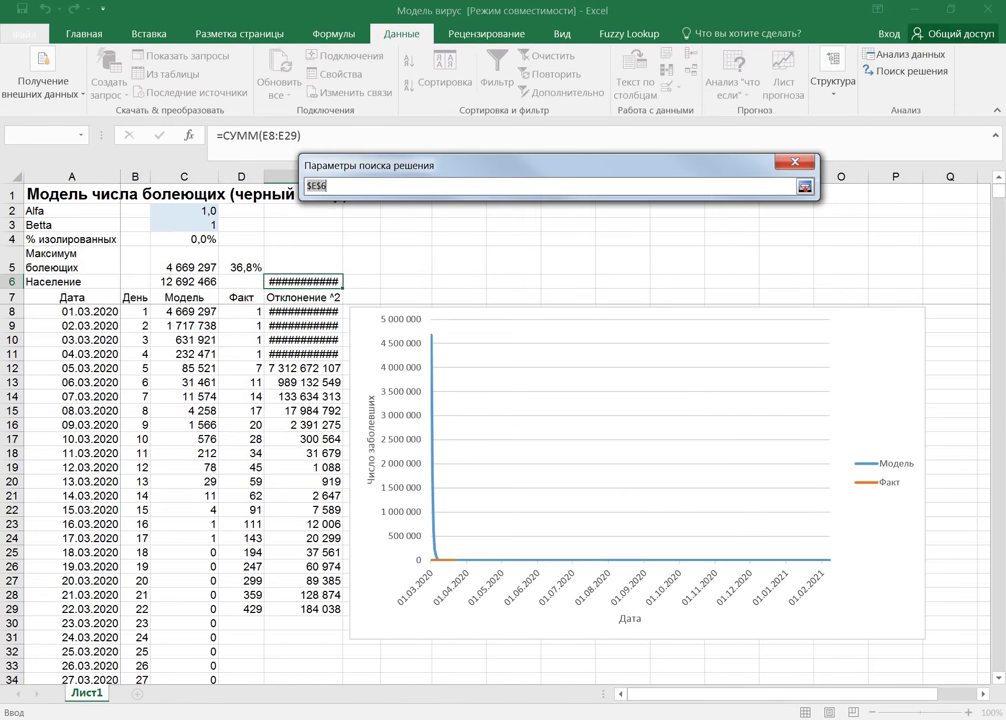
click(303, 281)
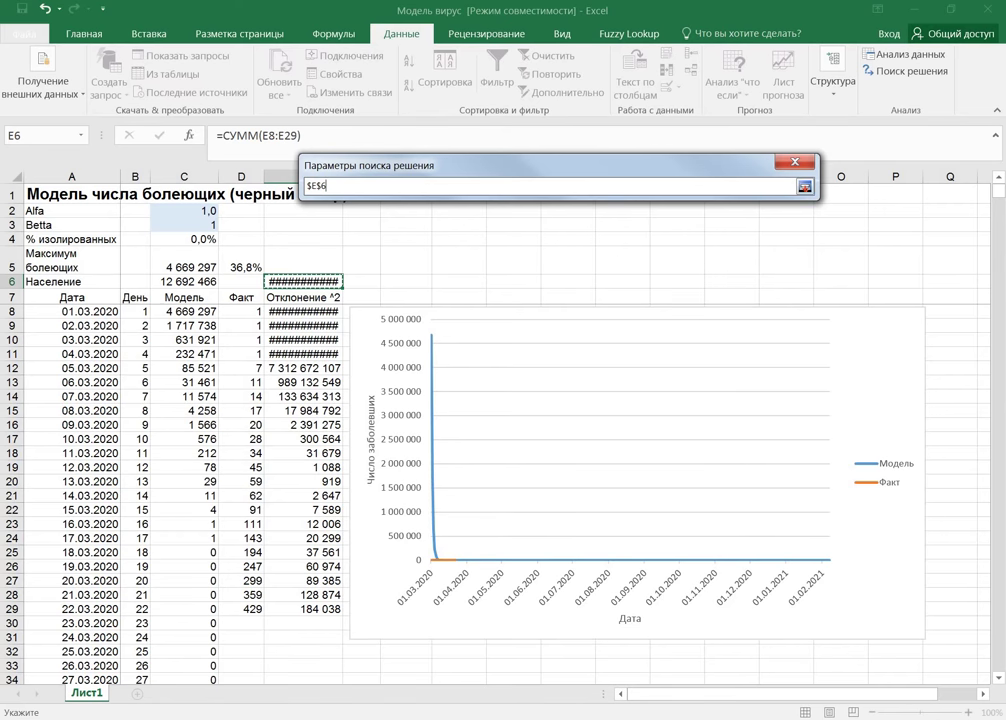
key(Return)
- Set the Solver's variable cells to the Alfa and Betta values in C2:C3
click(779, 282)
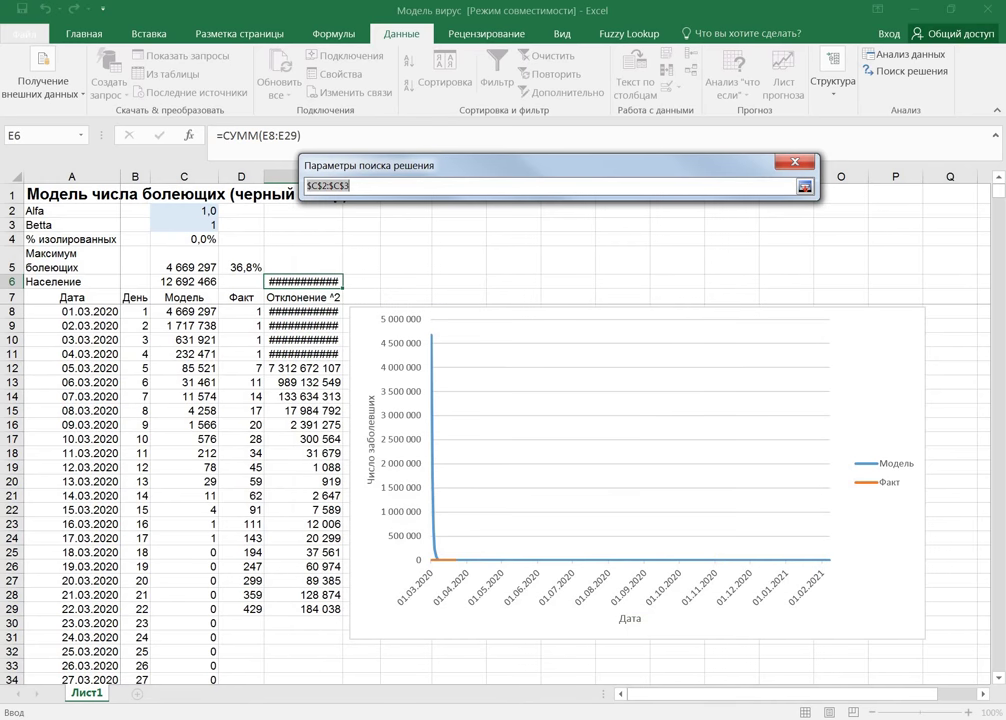
drag(184, 210, 208, 226)
key(Return)
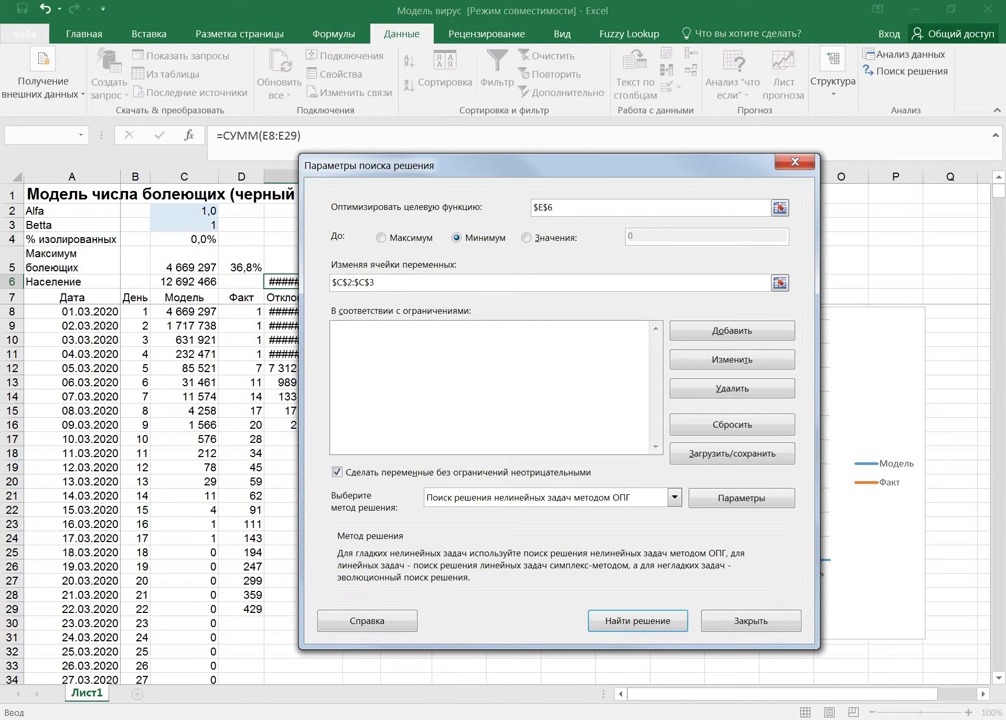
- Run Solver with the nonlinear GRG (ОПГ) method and unconstrained variables kept non-negative, and keep the Solver solution
click(674, 497)
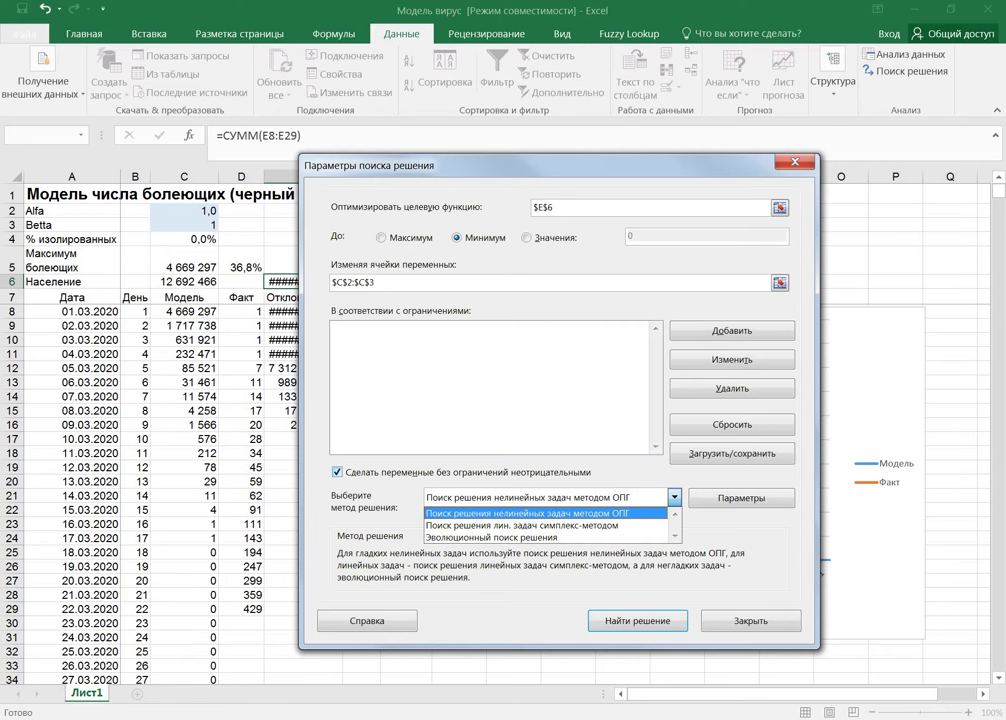
click(337, 472)
click(337, 472)
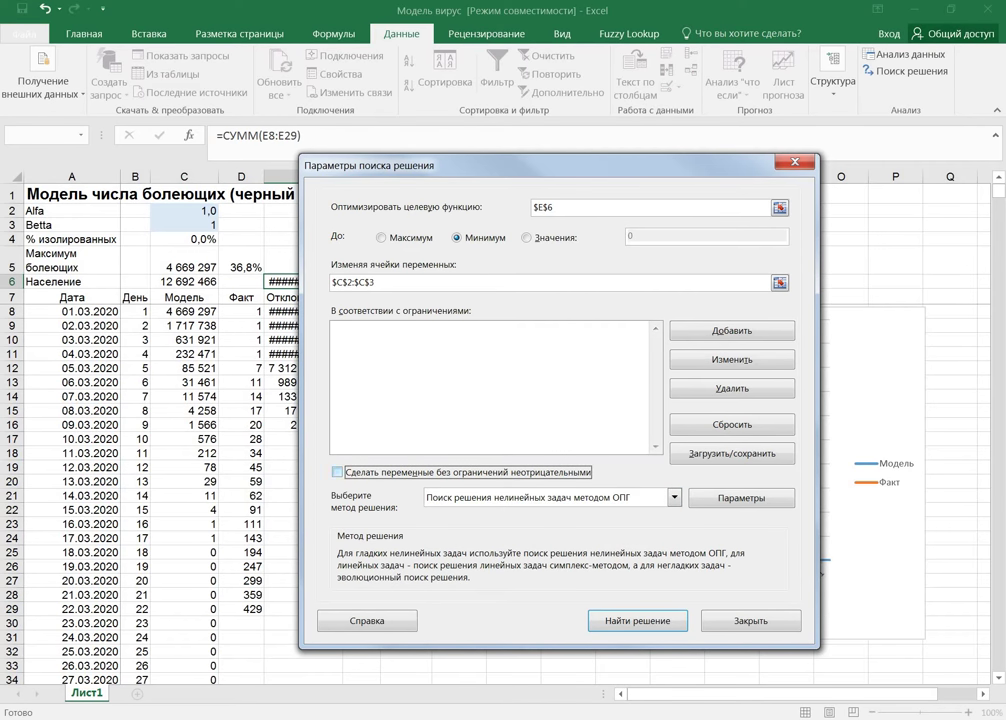
click(337, 472)
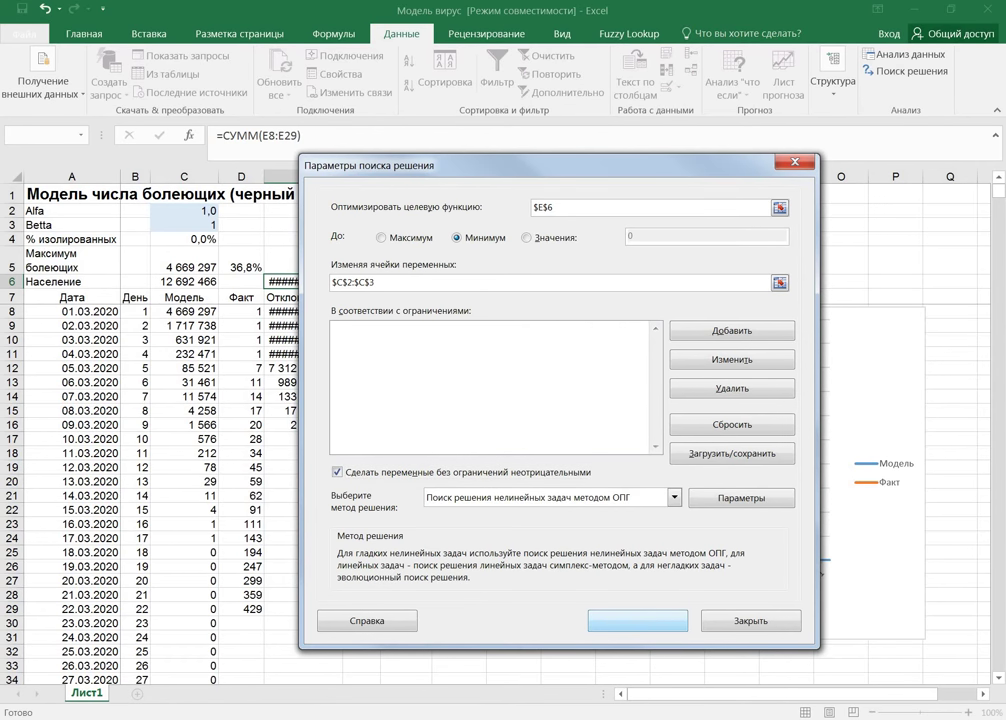
key(Return)
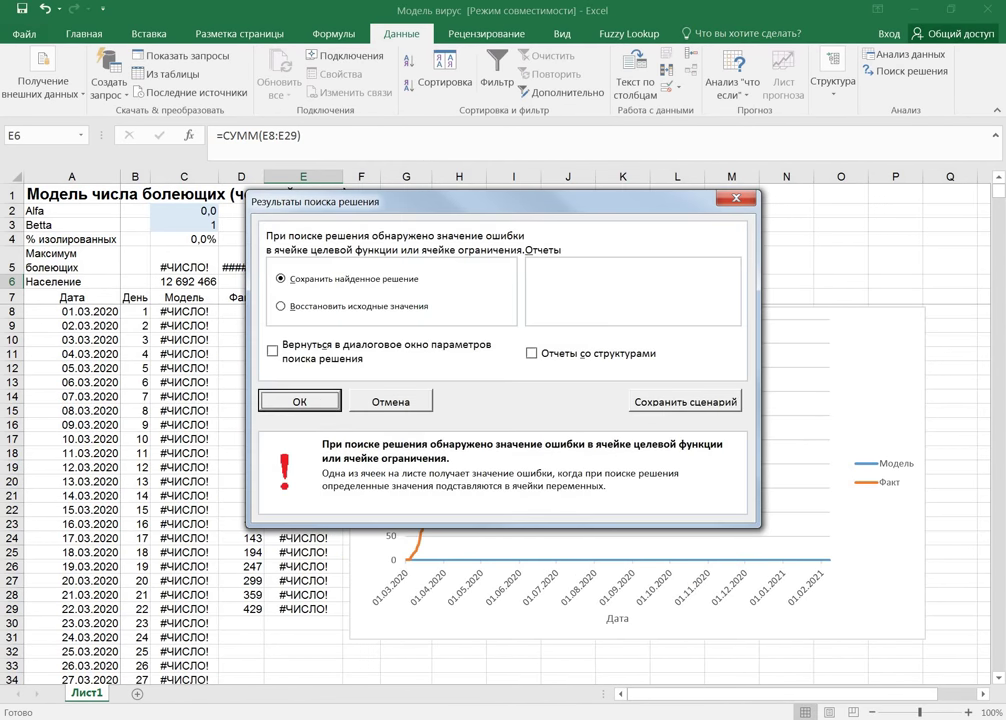
key(Return)
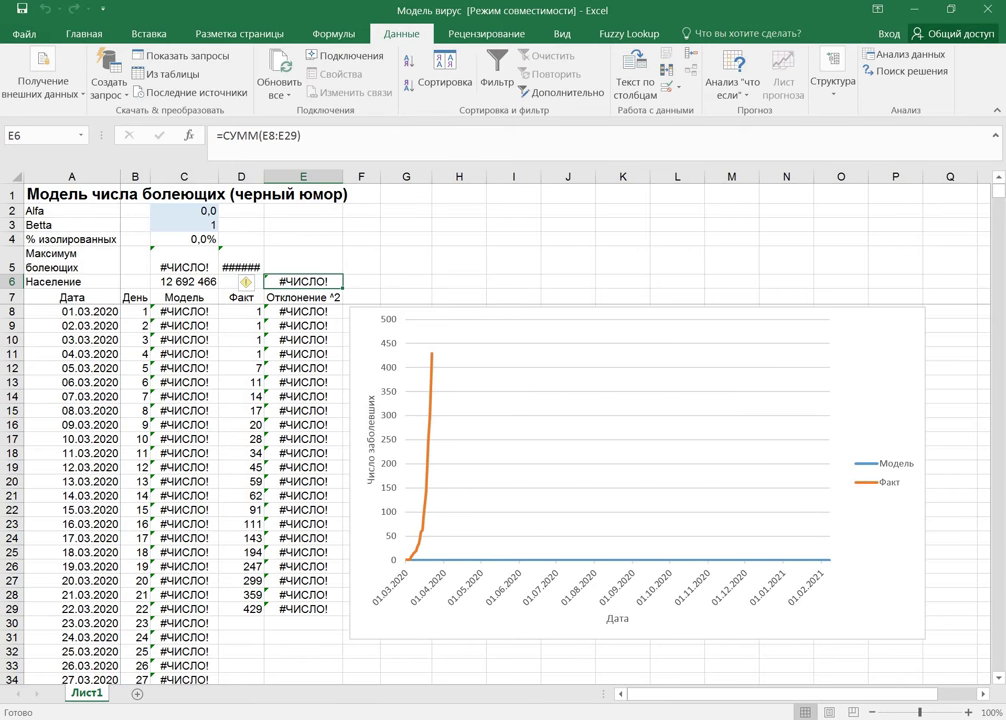
- Set the starting parameters for the fit to 3 for Alfa in C2 and 100 for Betta in C3
click(184, 211)
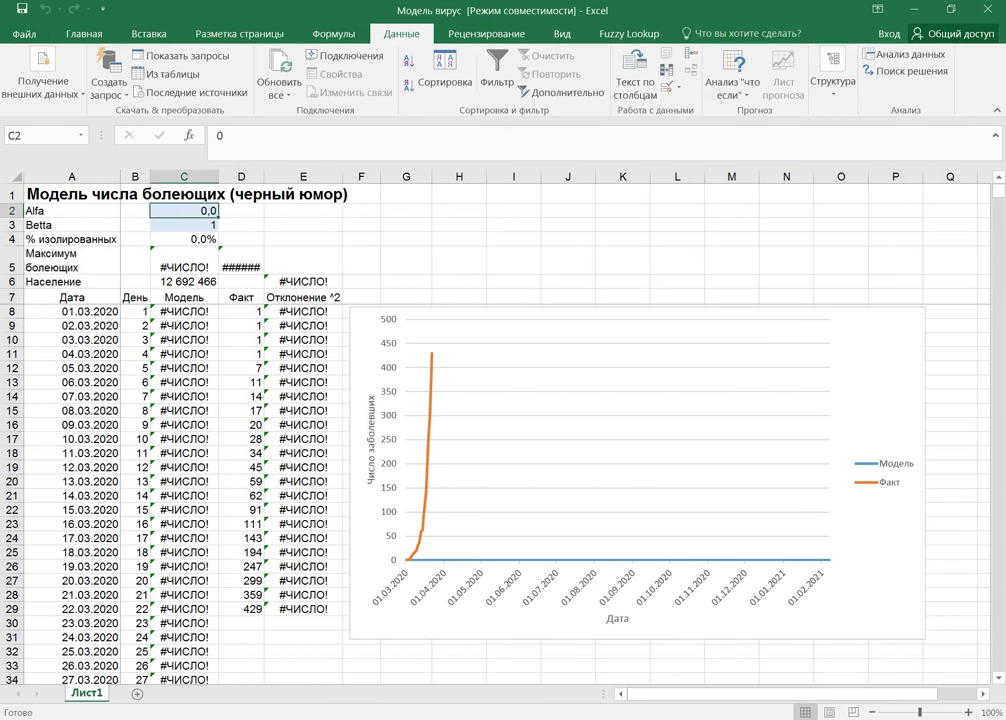
text(3)
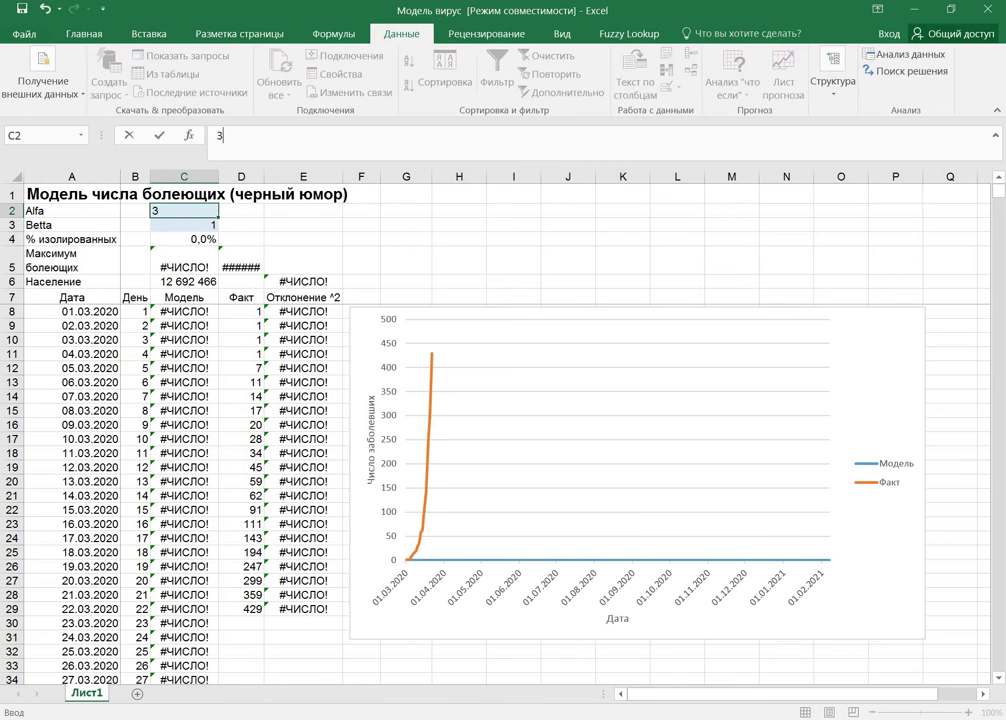
key(Return)
text(100)
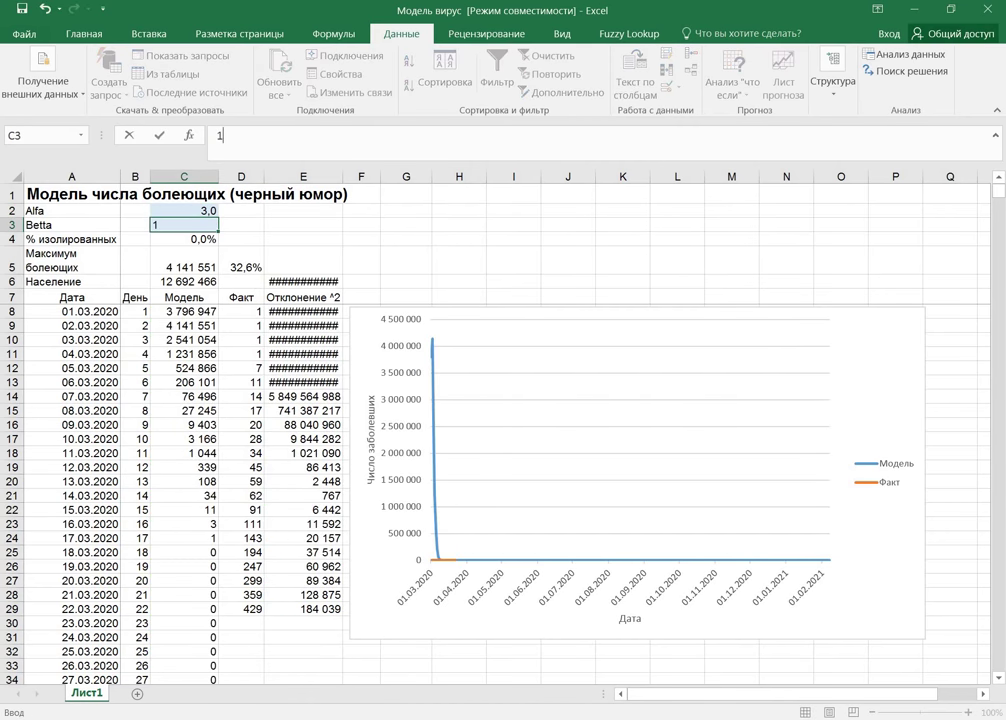
key(Return)
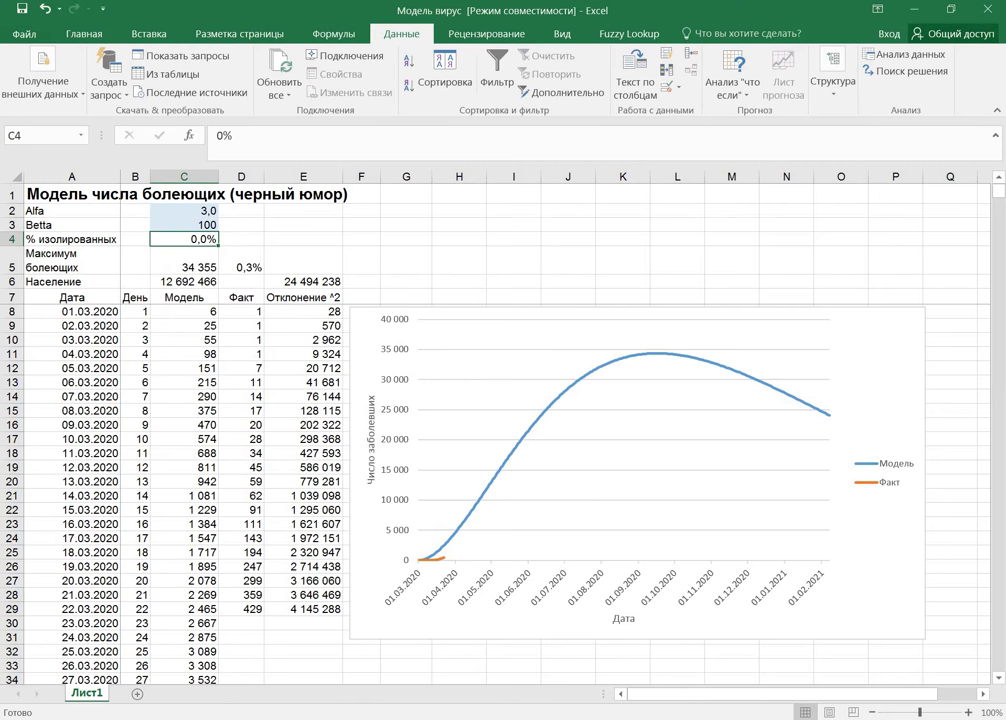
- Run Solver to minimise E6 over C2:C3 without forcing unconstrained variables to be non-negative, and keep the found solution
click(303, 368)
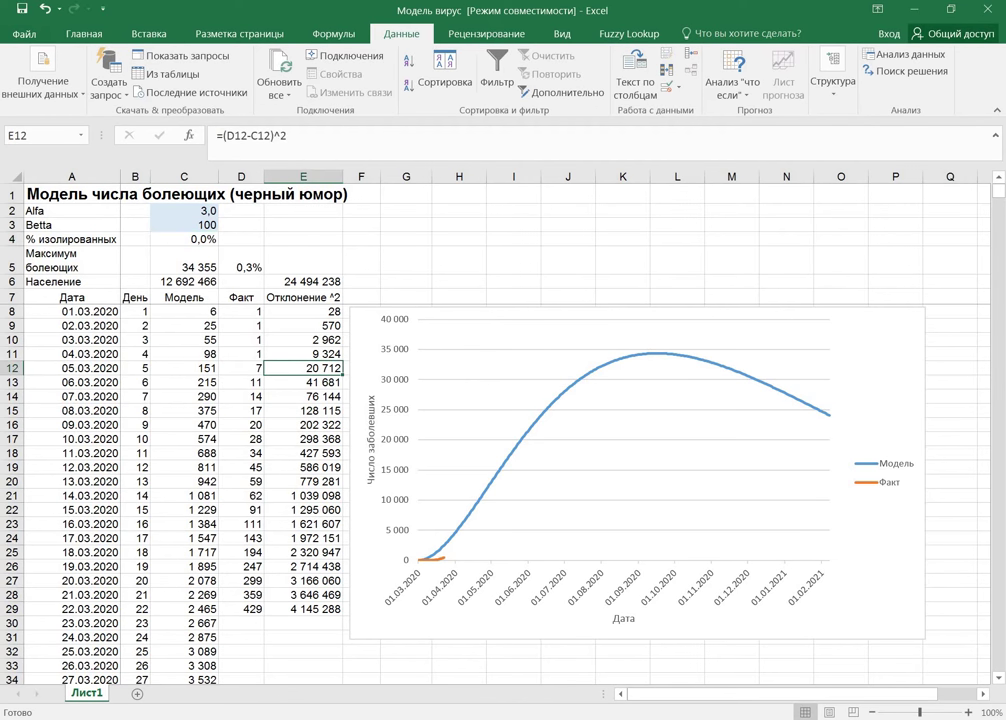
click(910, 71)
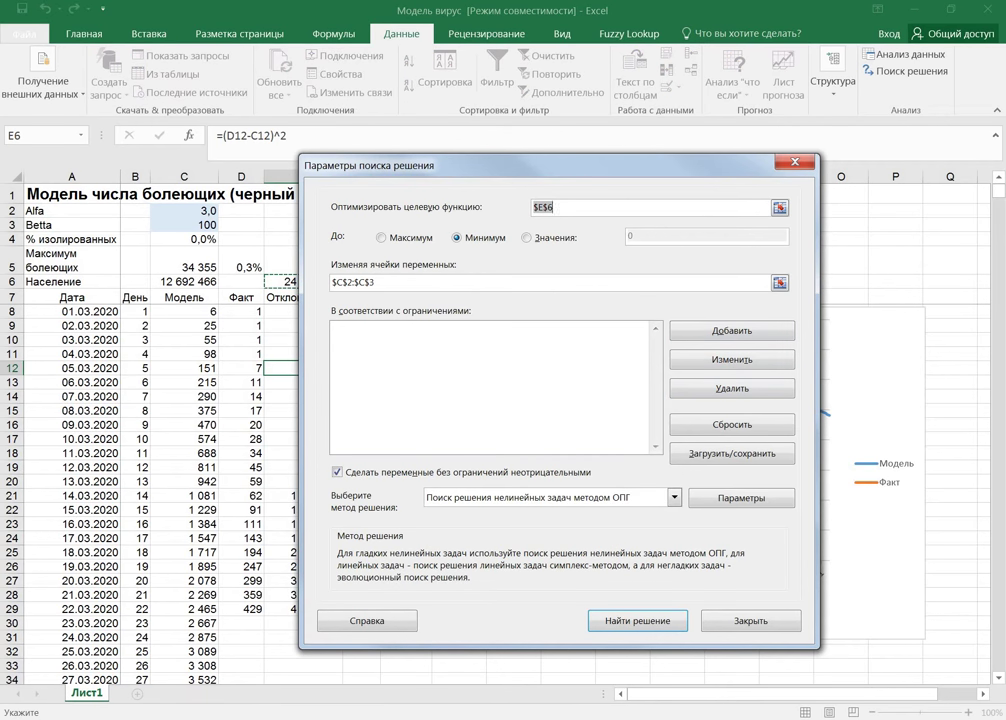
click(337, 472)
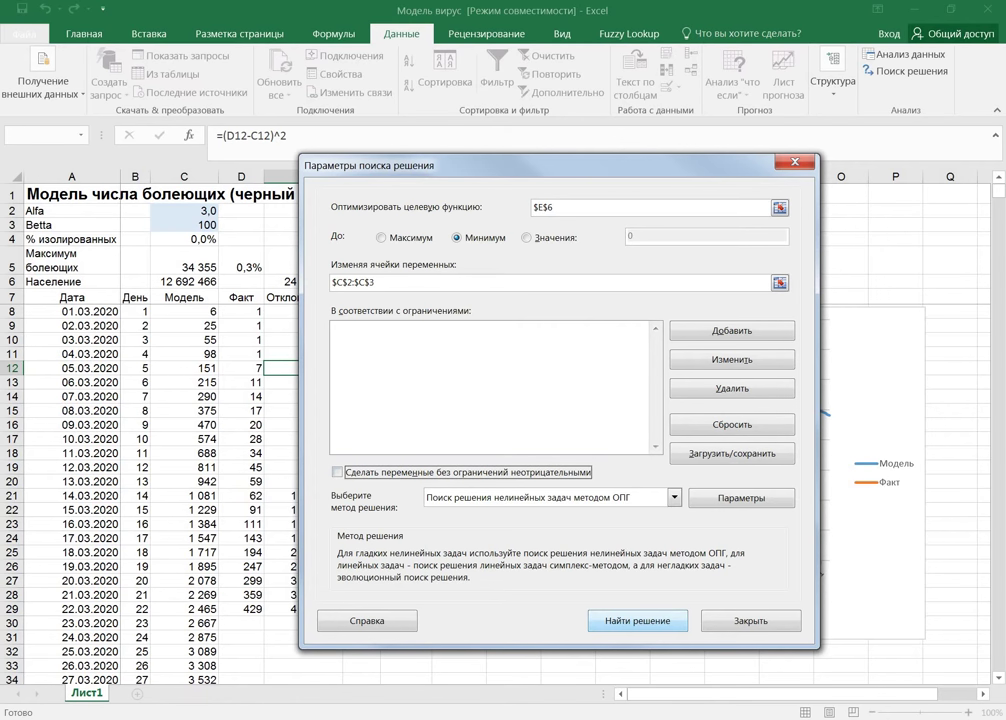
key(Return)
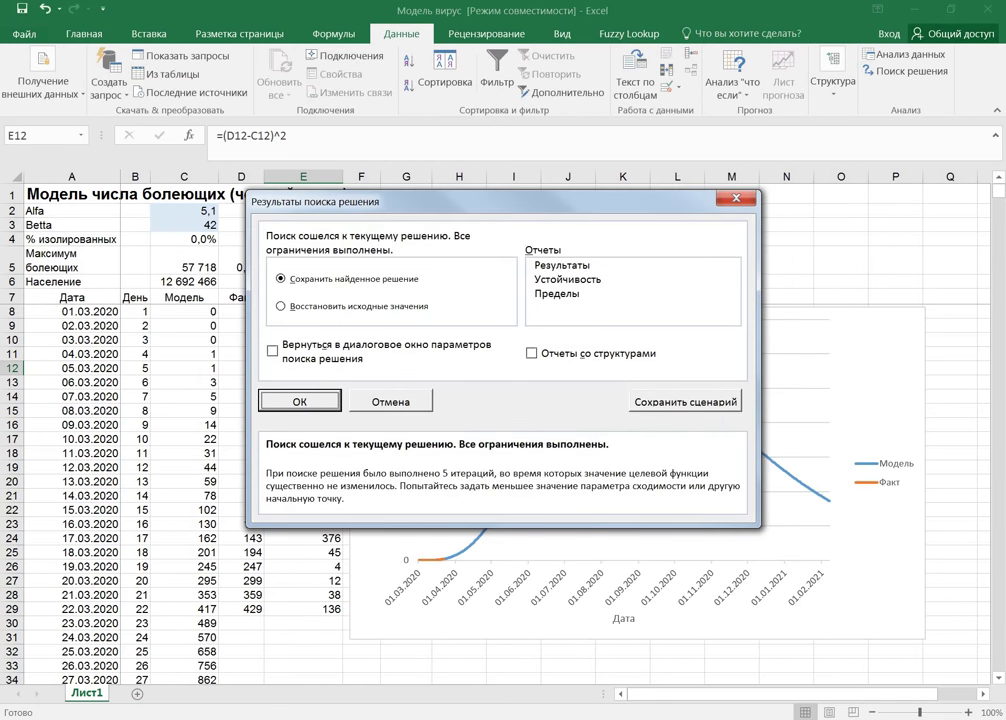
key(Return)
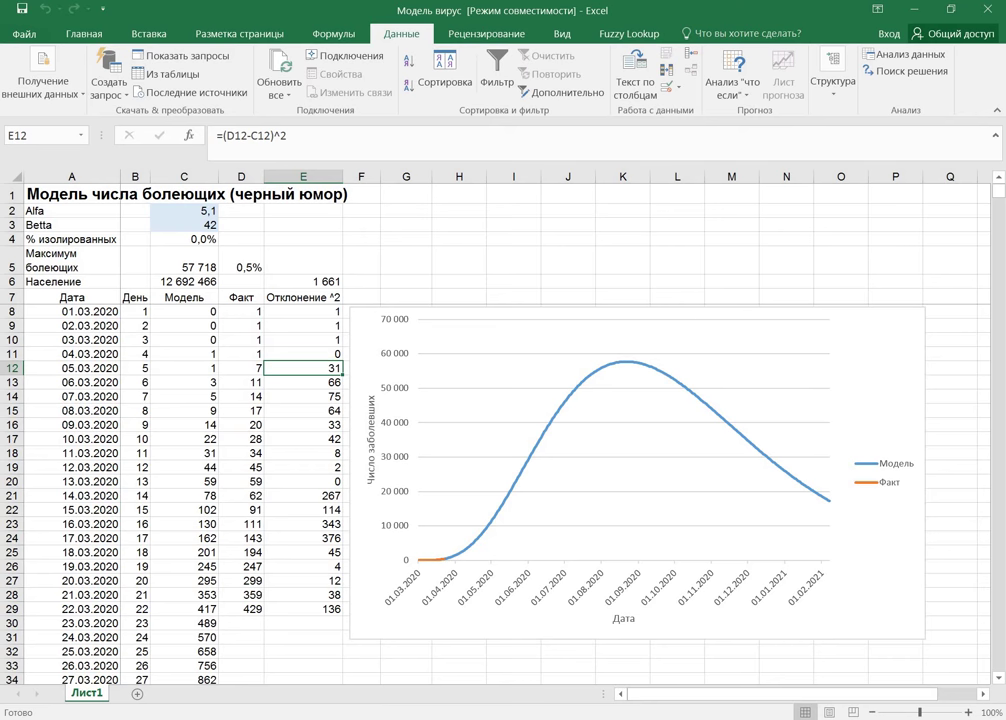
- Rerun Solver twice from the current Alfa and Betta values with the same settings, keeping the found solution each time
click(184, 210)
key(Return)
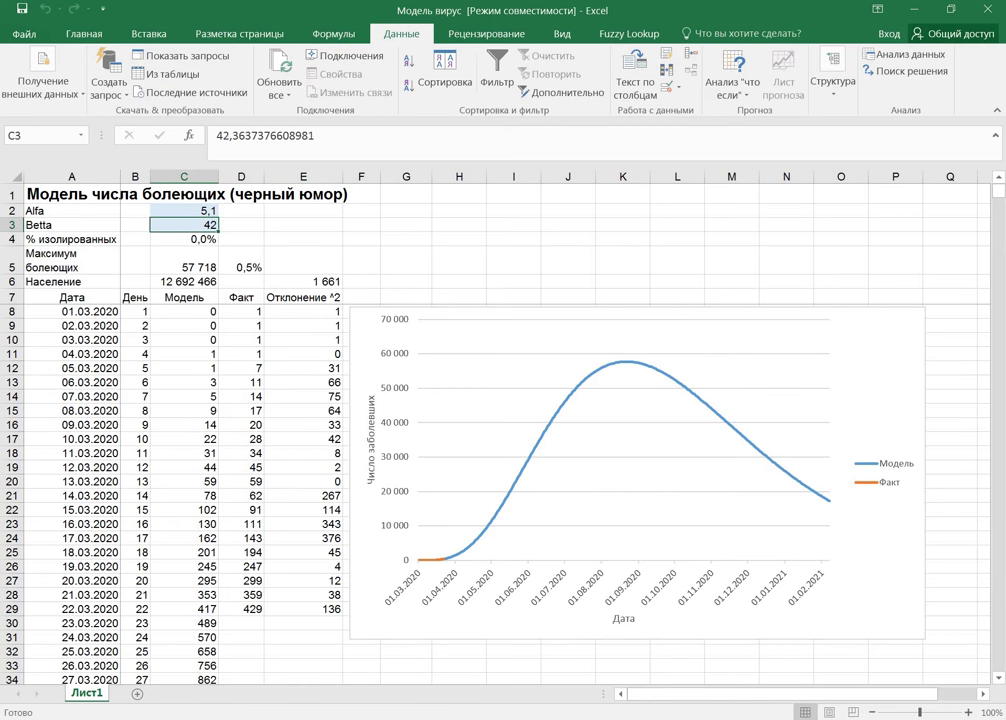
click(304, 282)
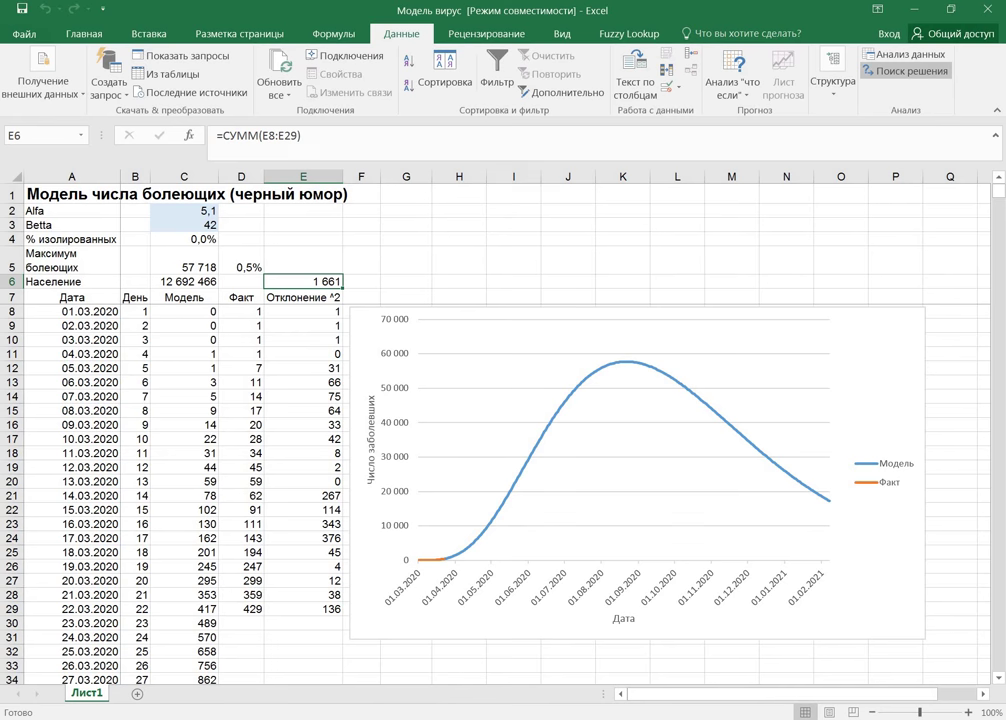
click(905, 71)
key(Return)
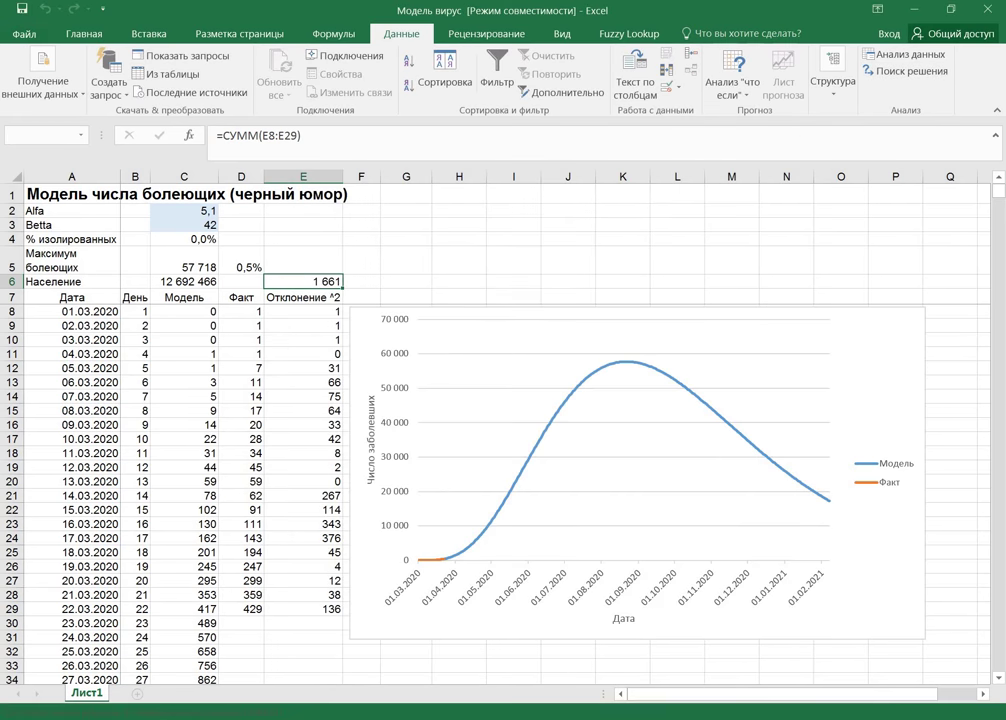
key(Return)
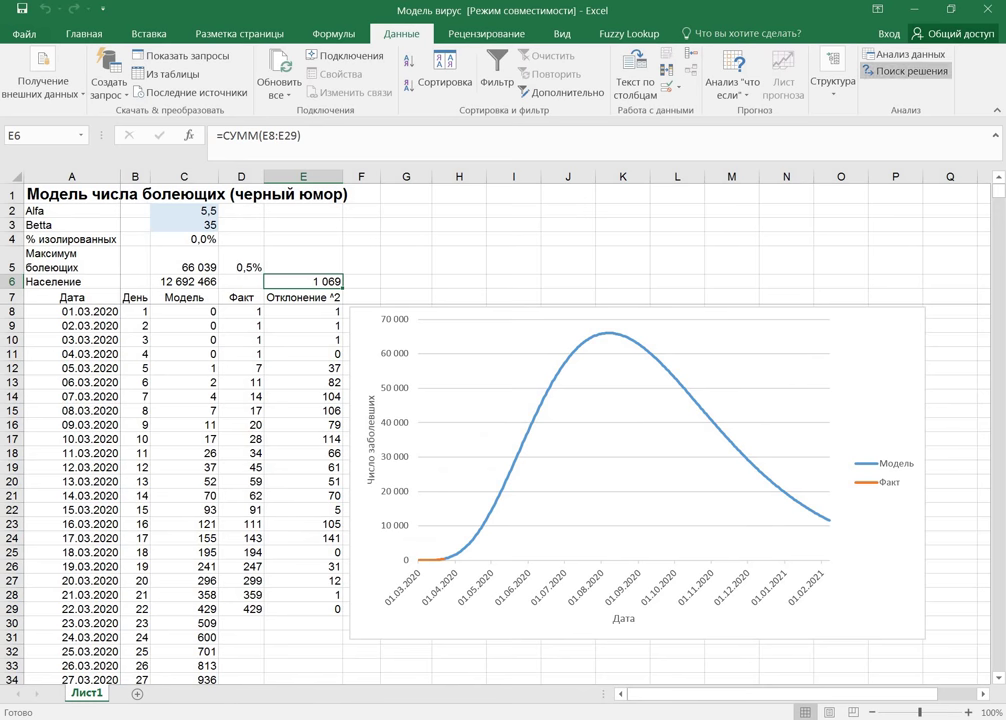
click(905, 71)
key(Return)
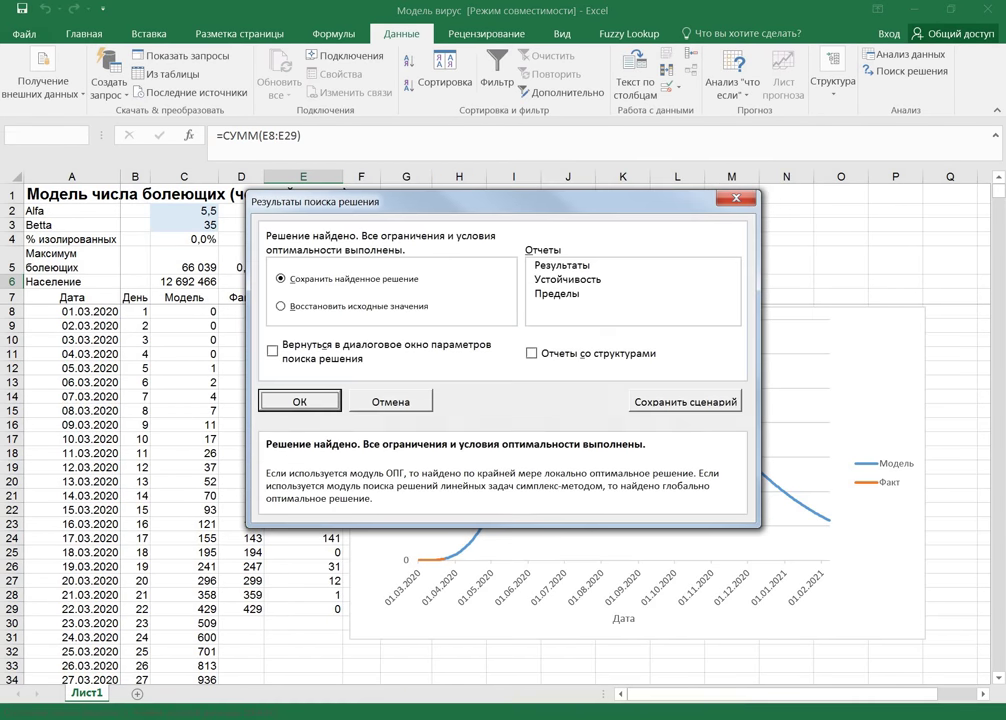
key(Return)
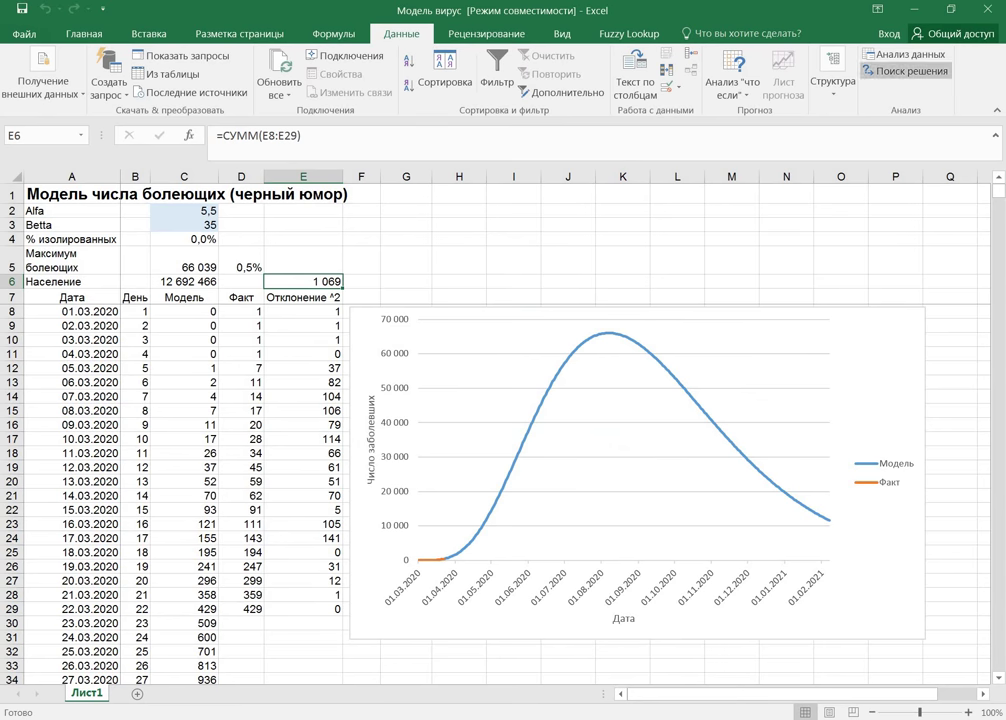
- Set the constraint precision to 0,000001 in Solver's options, solve once more, and keep the found solution
click(905, 71)
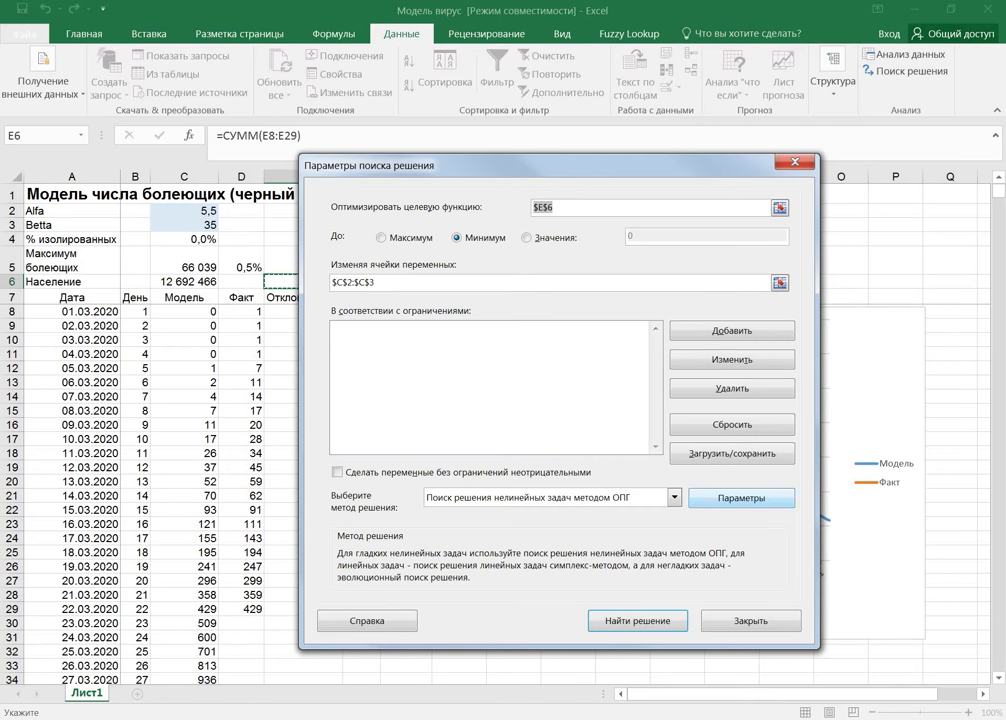
click(741, 498)
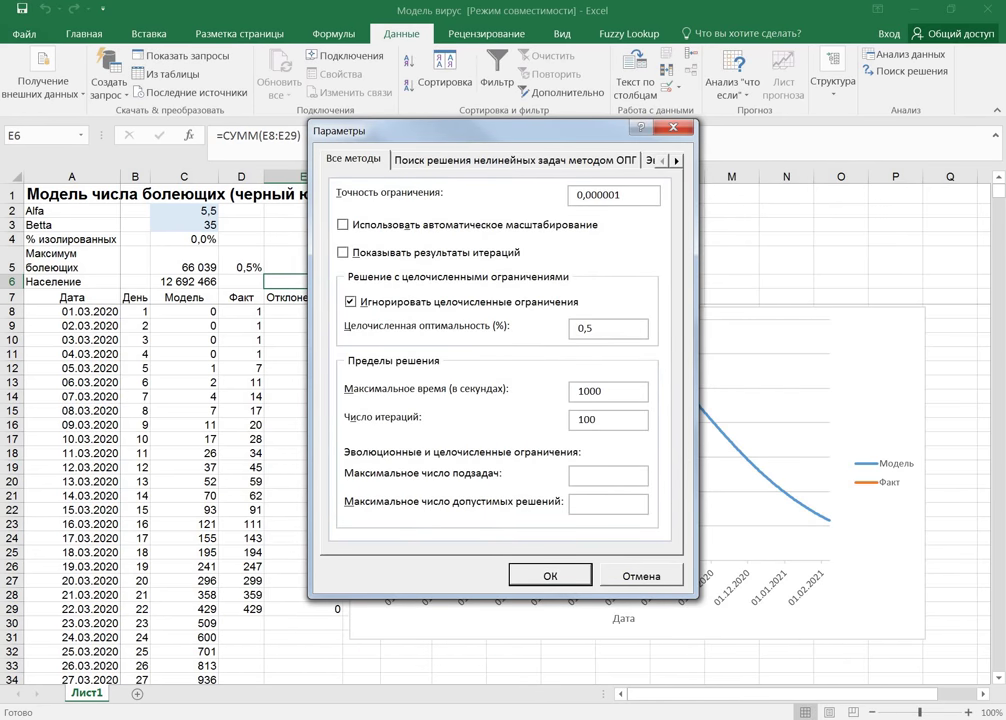
key(BackSpace)
text(1)
key(Return)
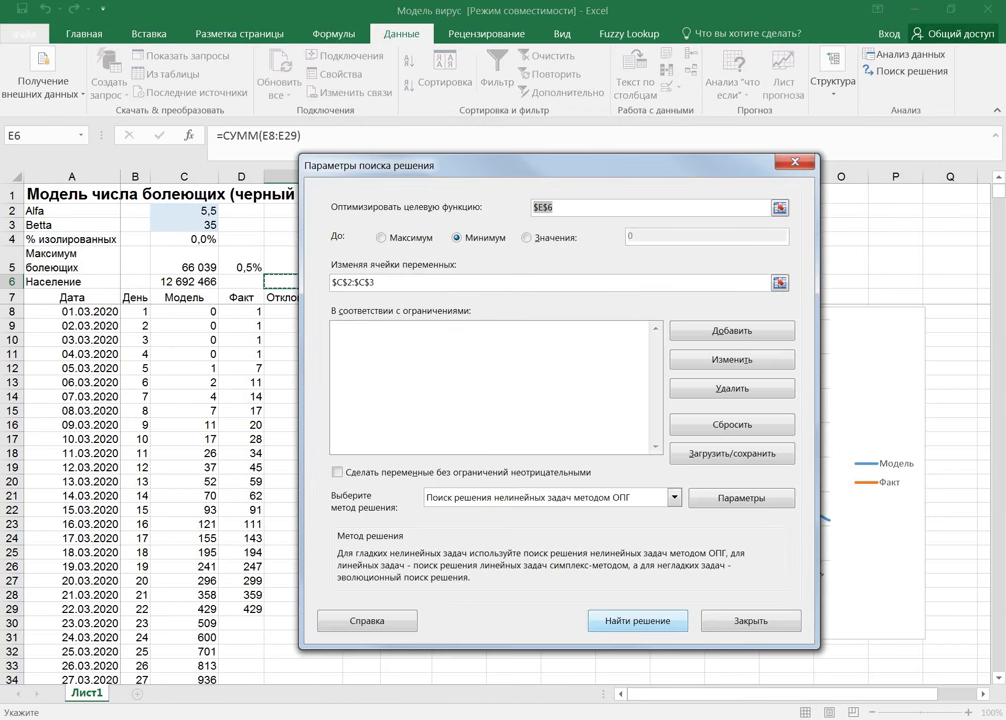
key(Return)
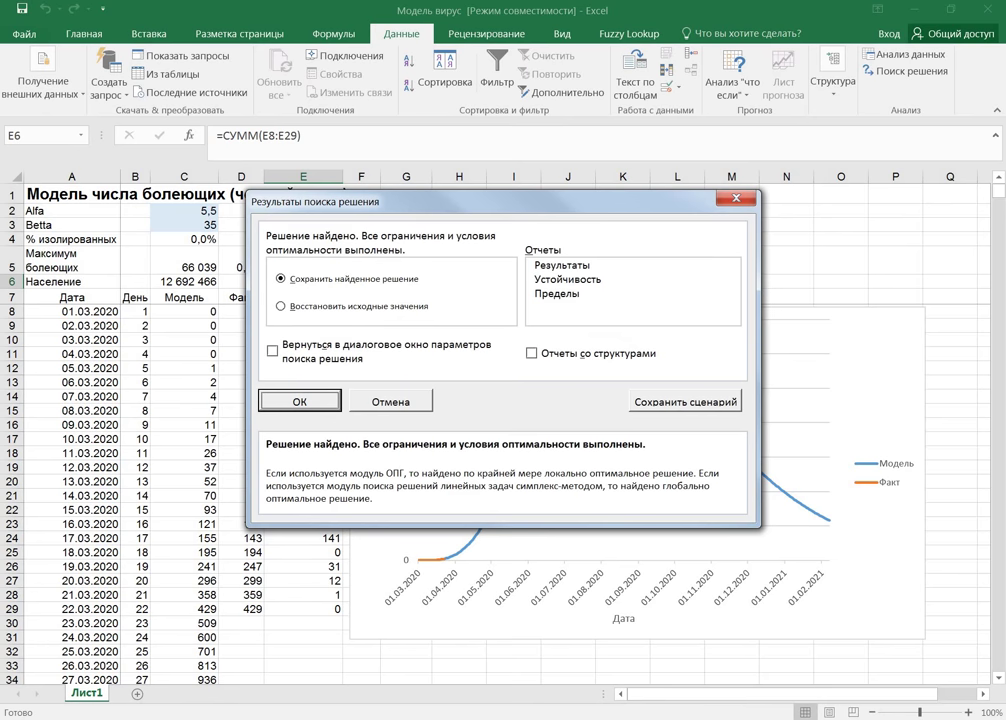
key(Return)
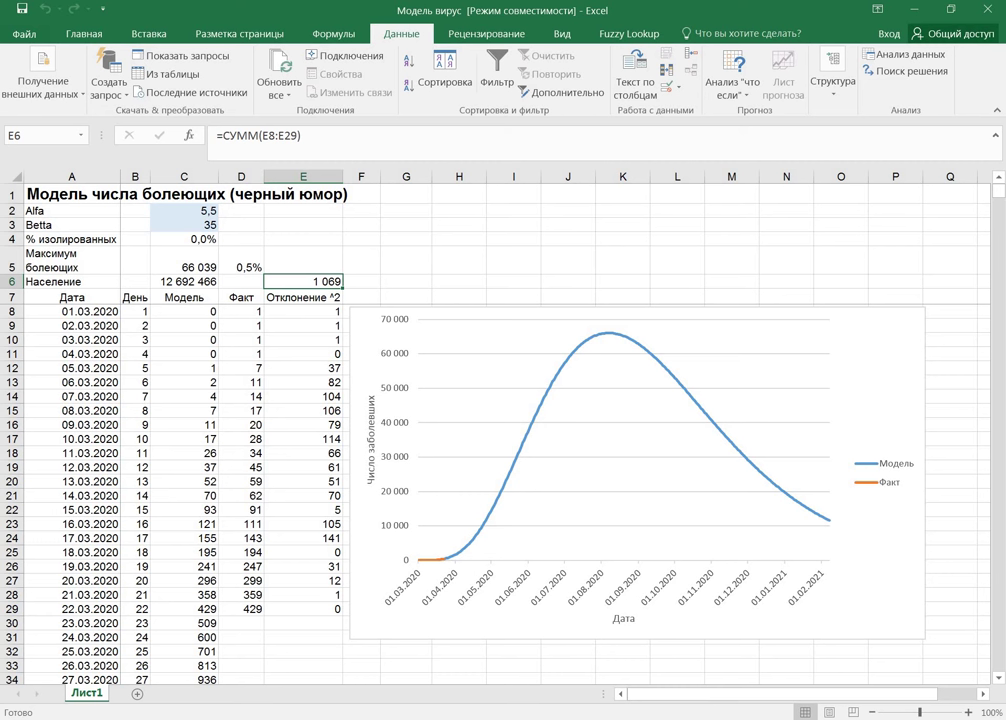
- Examine the isolated percentage in row 4, the model curve around its peak on the chart, and the next empty actual-cases cell, D30
mouse_move(443, 558)
click(184, 239)
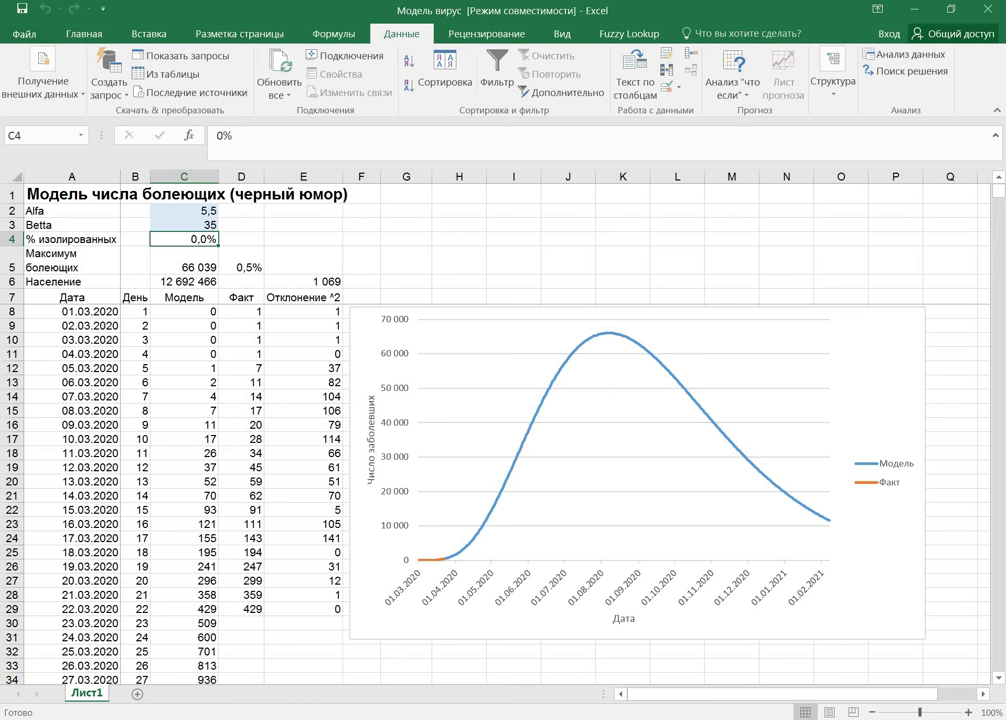
drag(71, 239, 184, 239)
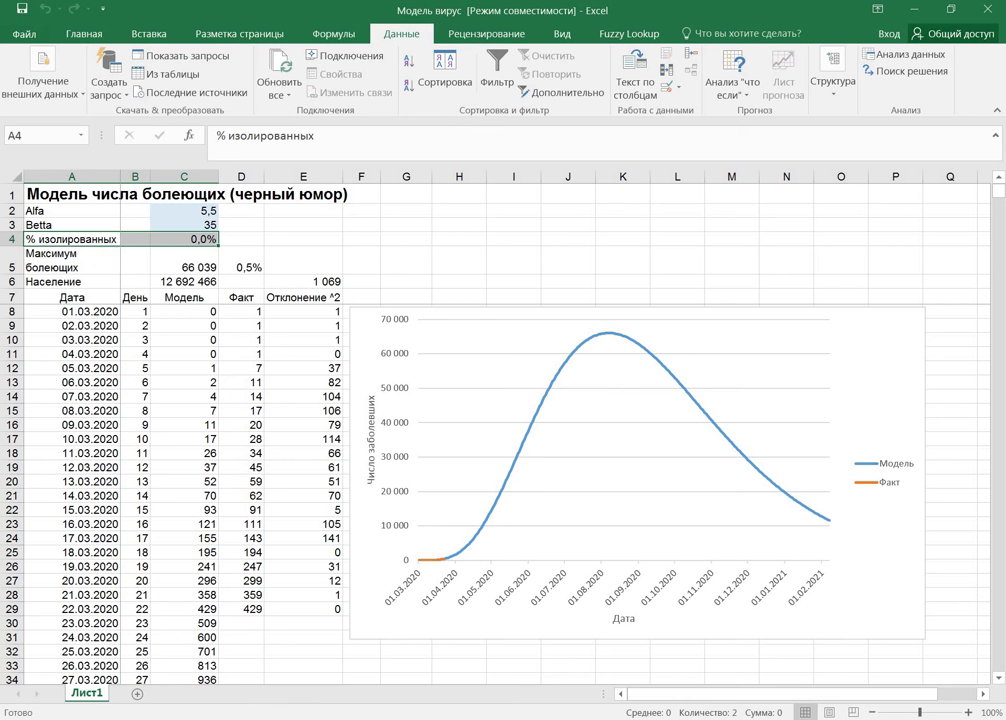
click(609, 333)
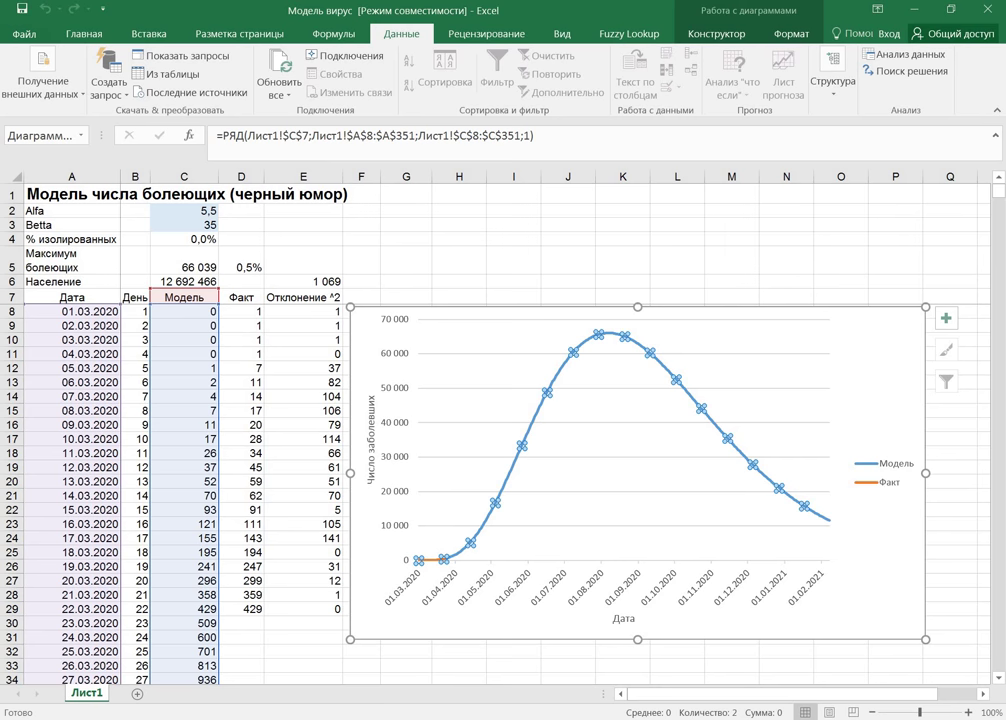
click(598, 404)
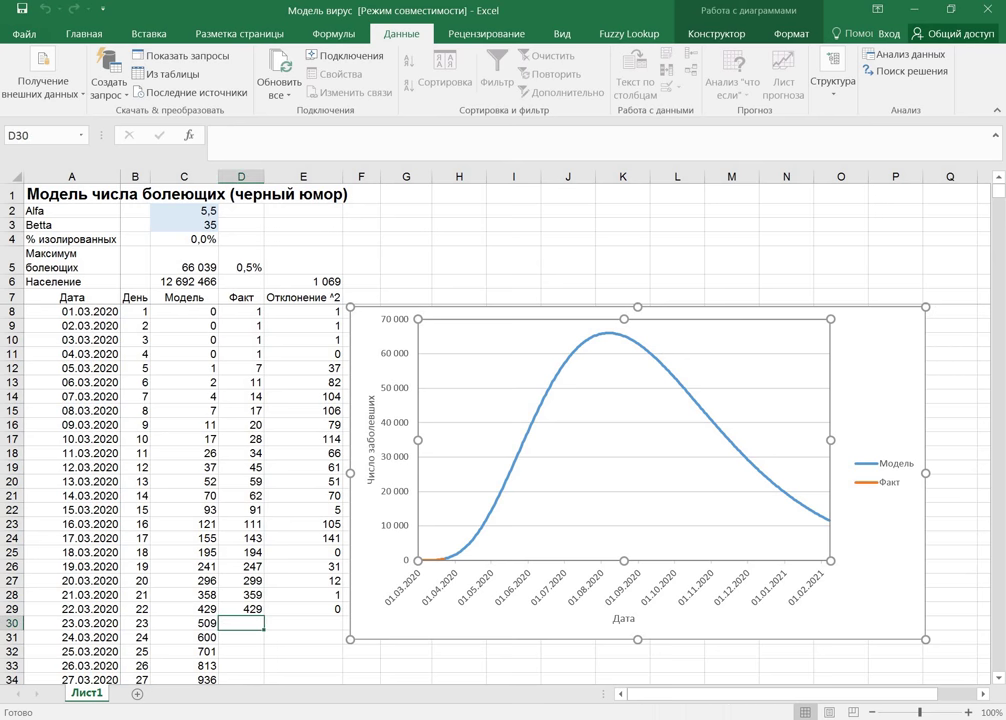
click(241, 623)
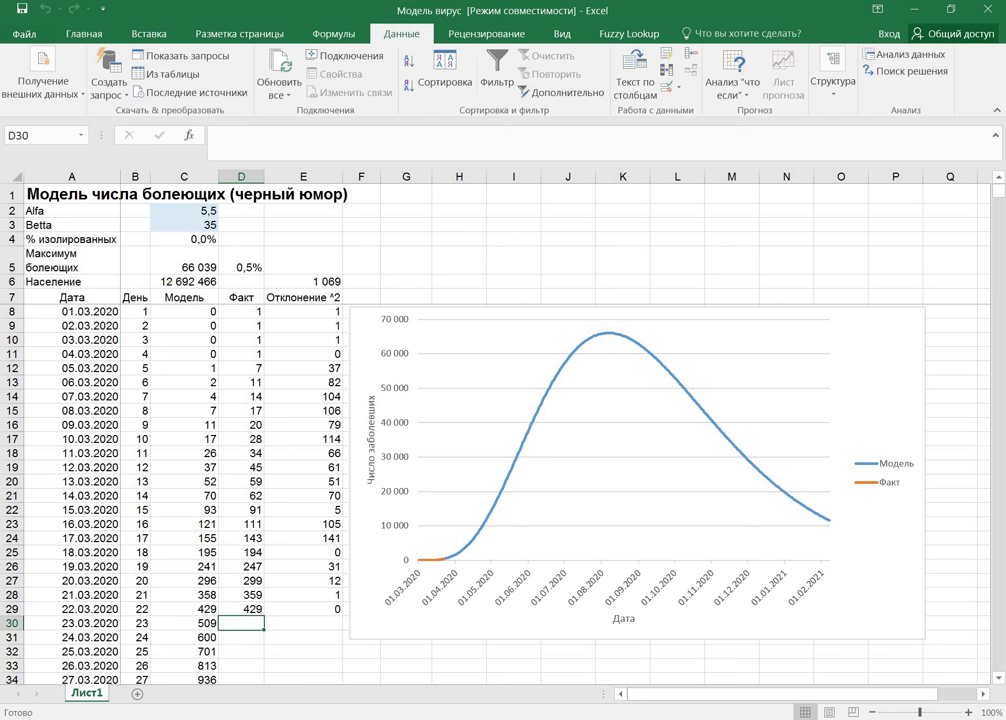
mouse_move(583, 342)
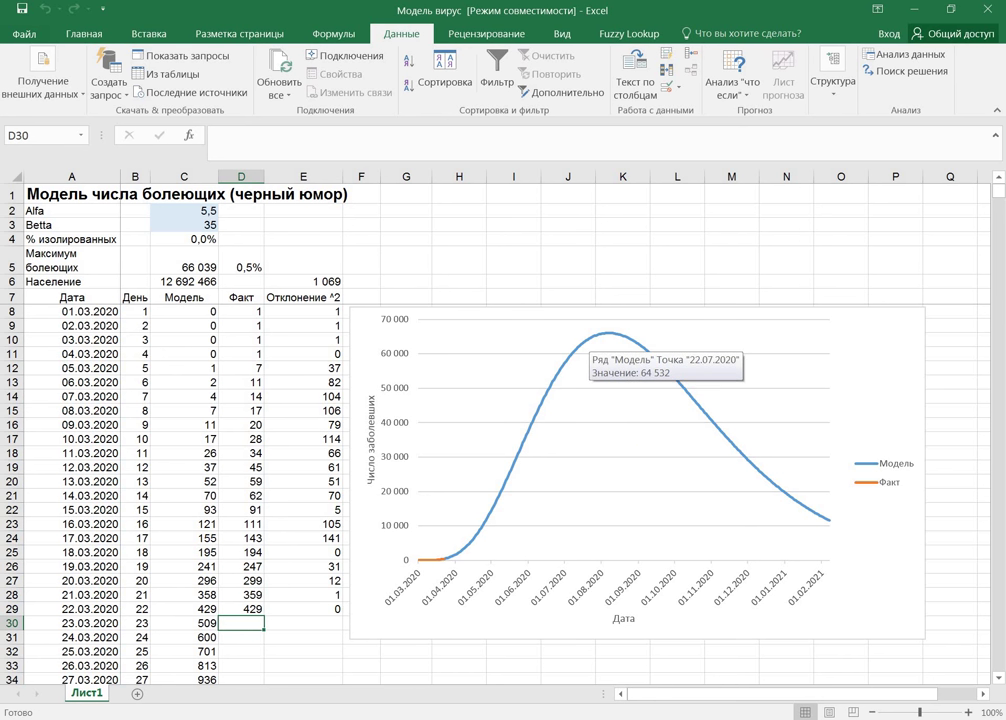